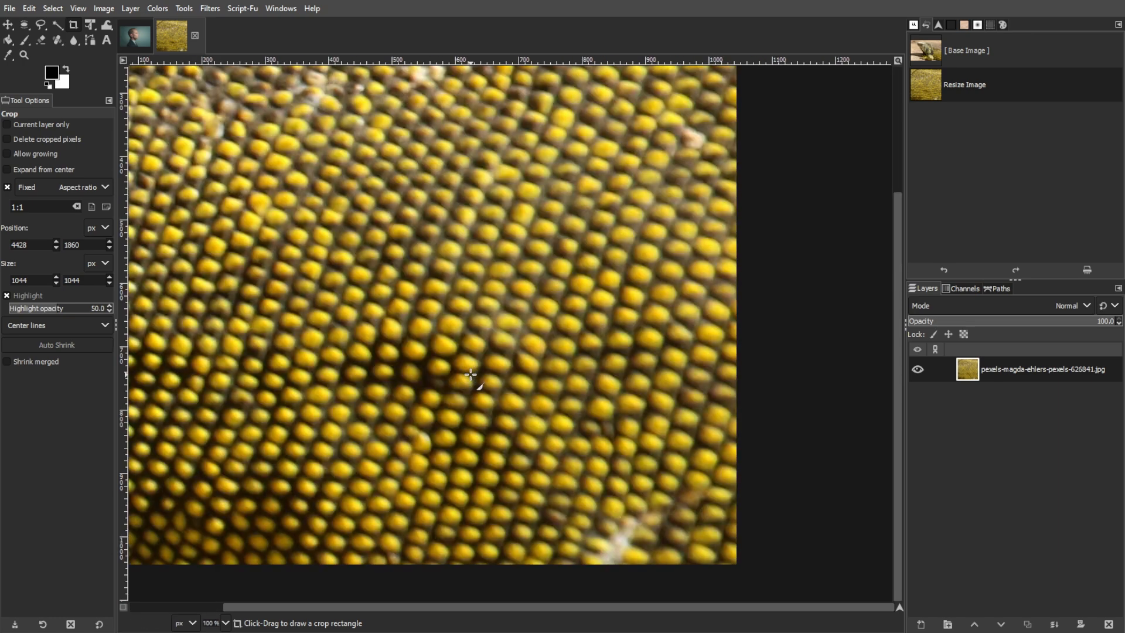
# - Start an Unsharp Mask sharpening of the yellow scale texture with radius 11.343 and amount 0.268
pyautogui.moveTo(583, 608); pyautogui.dragTo(509, 604)
pyautogui.press('m')
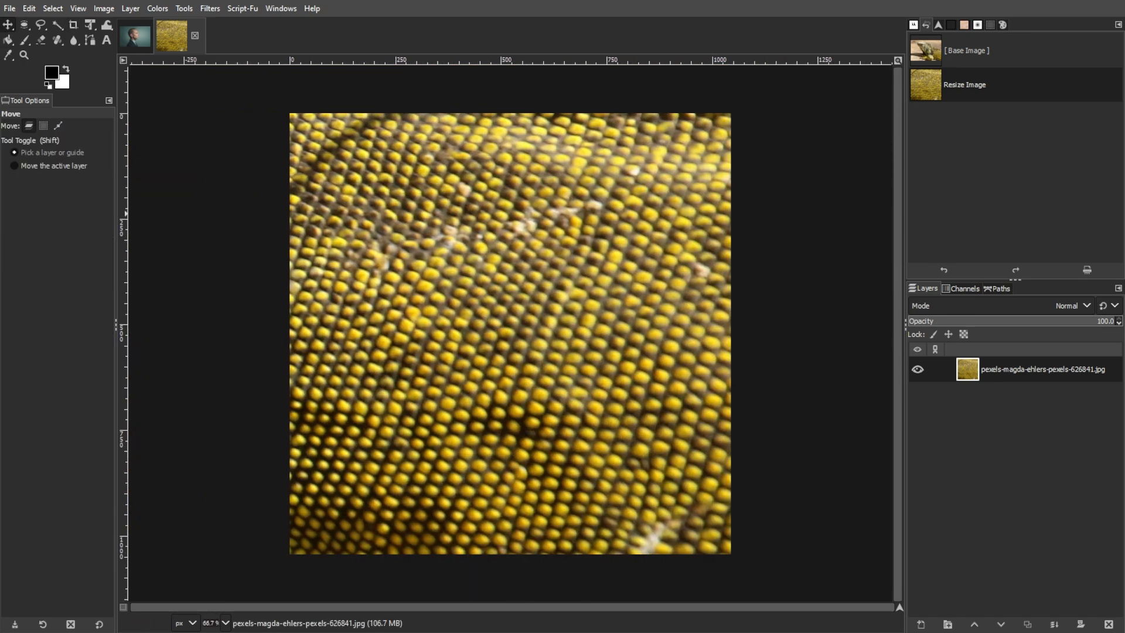
pyautogui.click(210, 8)
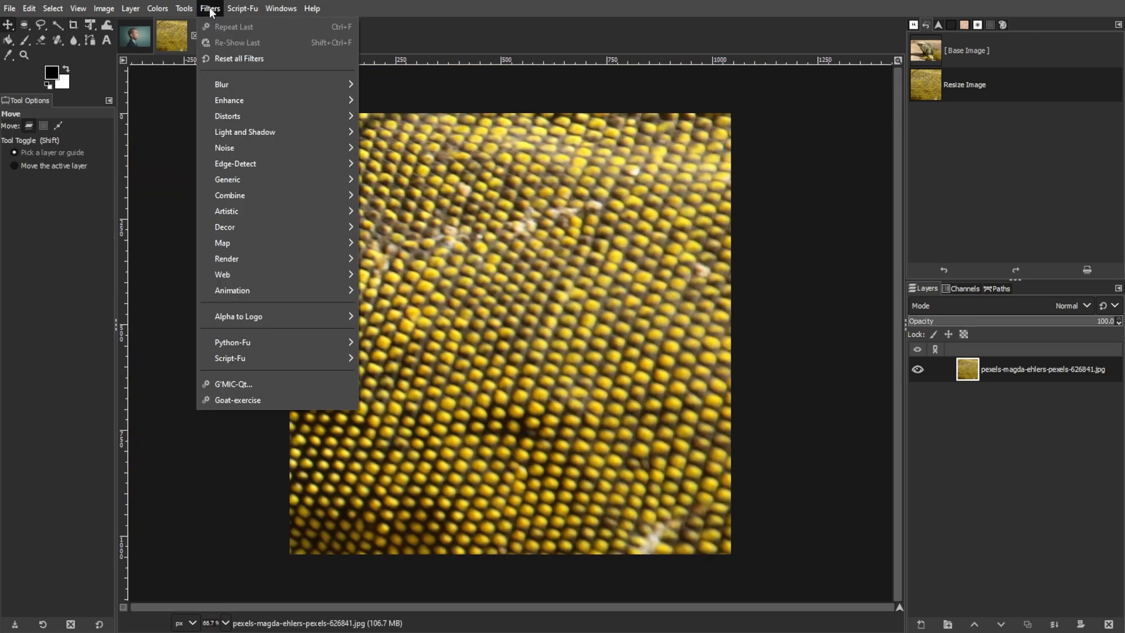
pyautogui.moveTo(223, 96)
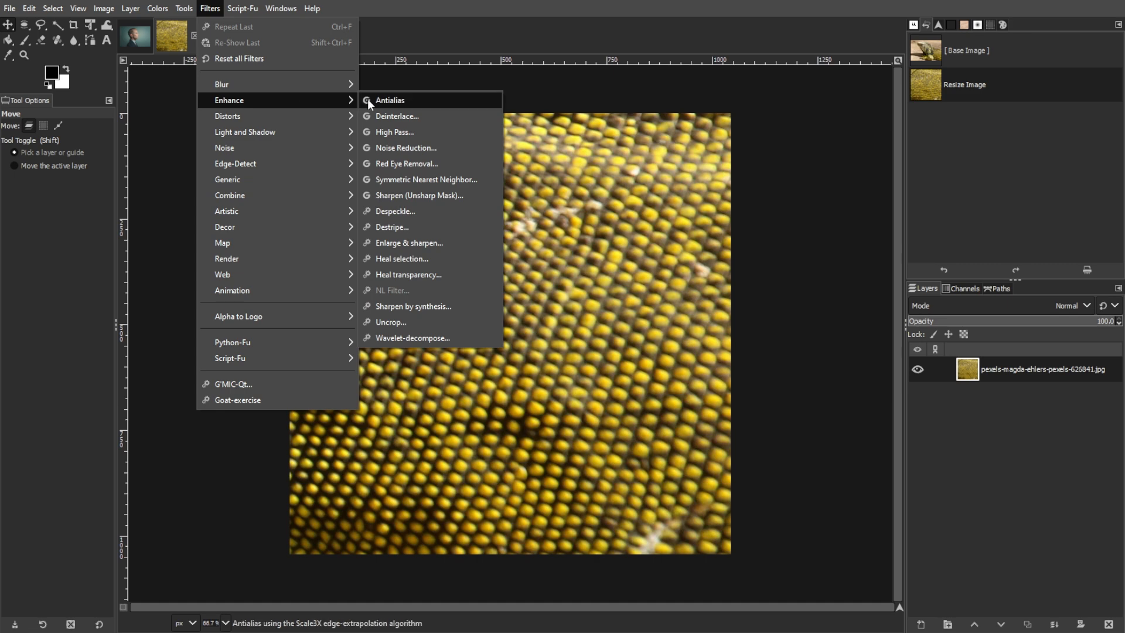
pyautogui.click(410, 196)
pyautogui.moveTo(929, 146); pyautogui.dragTo(884, 159)
pyautogui.moveTo(962, 145)
pyautogui.mouseDown()
pyautogui.moveTo(977, 145)
pyautogui.moveTo(941, 147)
pyautogui.mouseUp()
pyautogui.moveTo(821, 171); pyautogui.dragTo(862, 159)
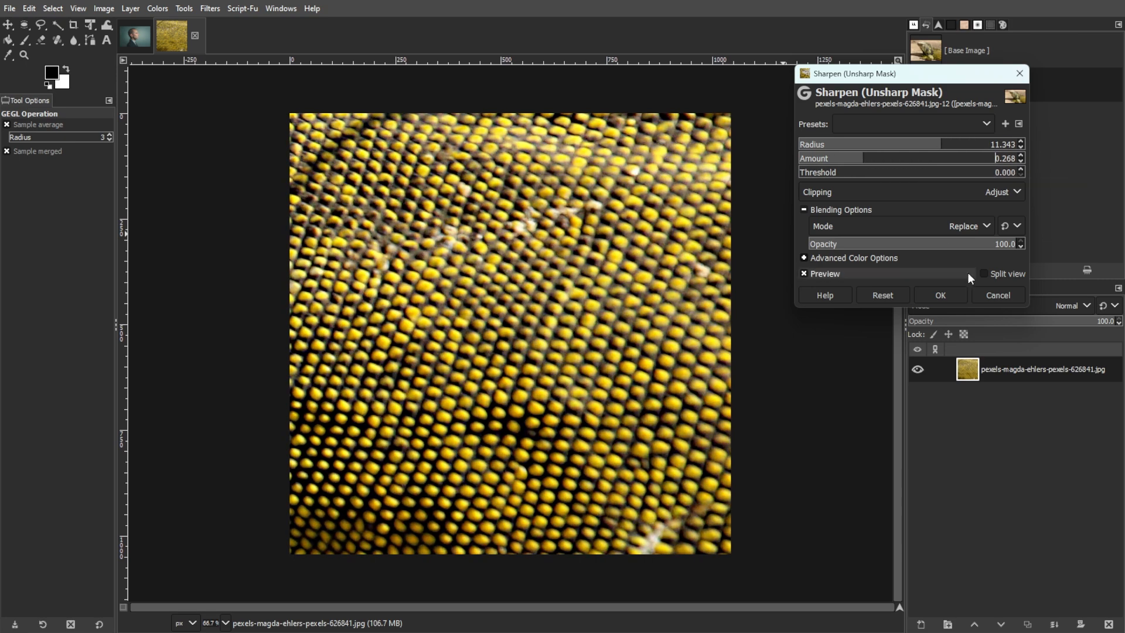
# - Compare the sharpening in split view, raise the radius to 15.353 and apply the filter
pyautogui.click(984, 274)
pyautogui.moveTo(515, 298); pyautogui.dragTo(538, 297)
pyautogui.click(957, 146)
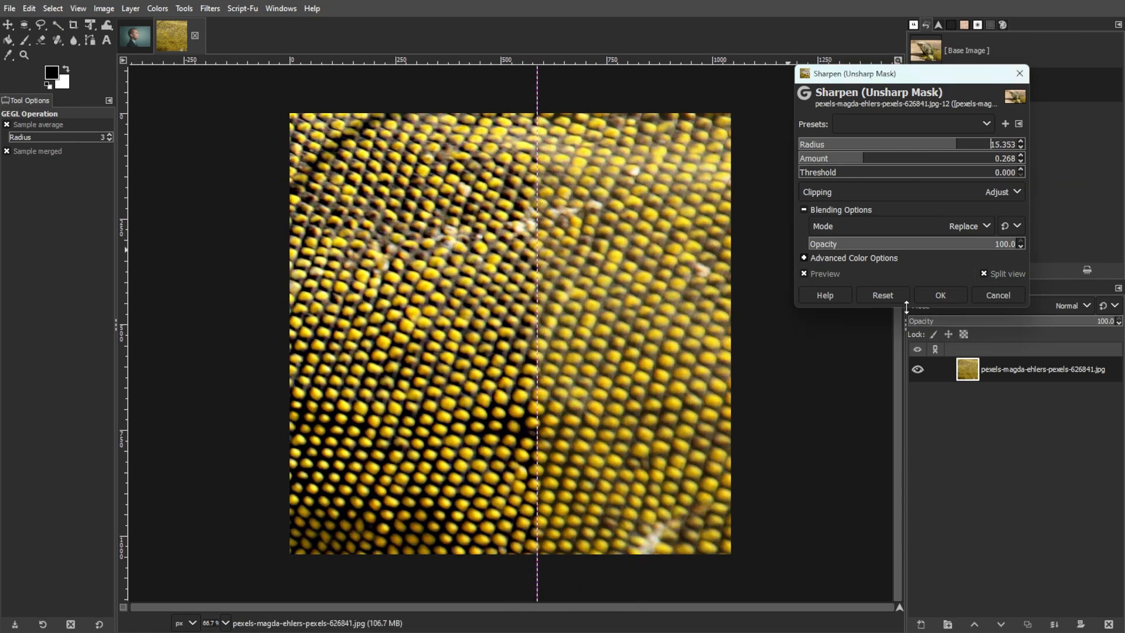
pyautogui.click(927, 296)
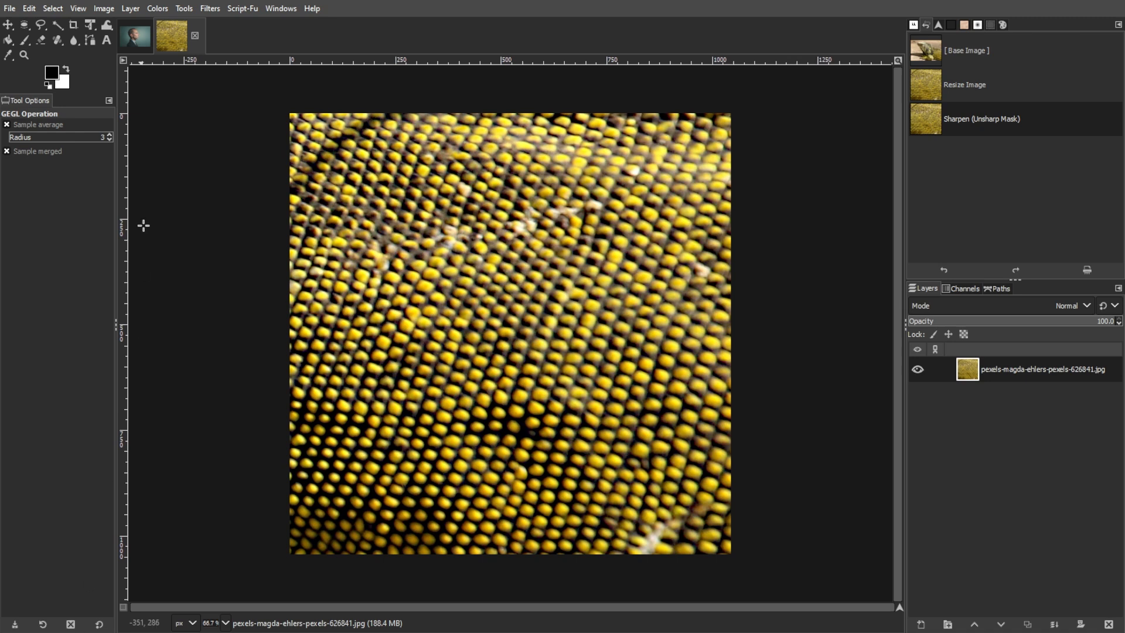
pyautogui.click(210, 8)
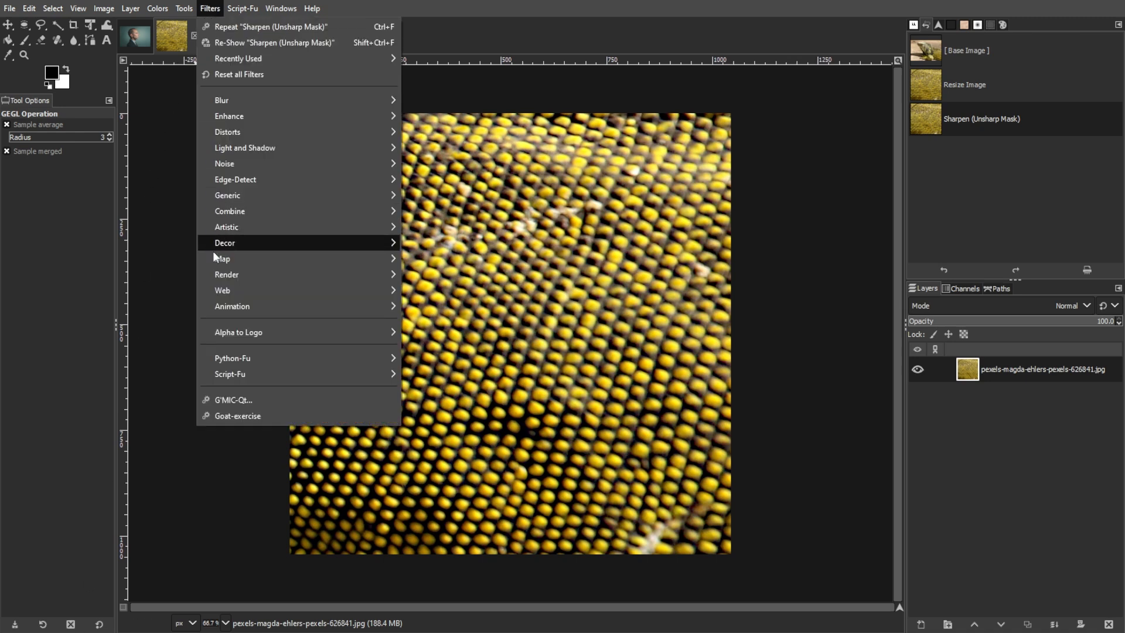
pyautogui.moveTo(213, 253)
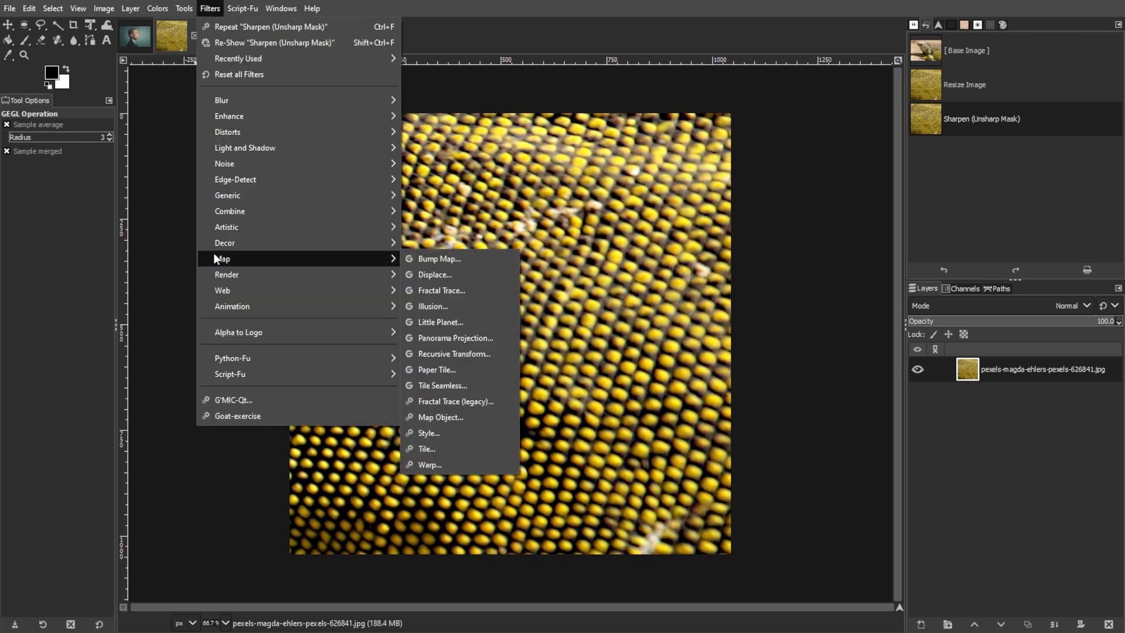
pyautogui.click(432, 385)
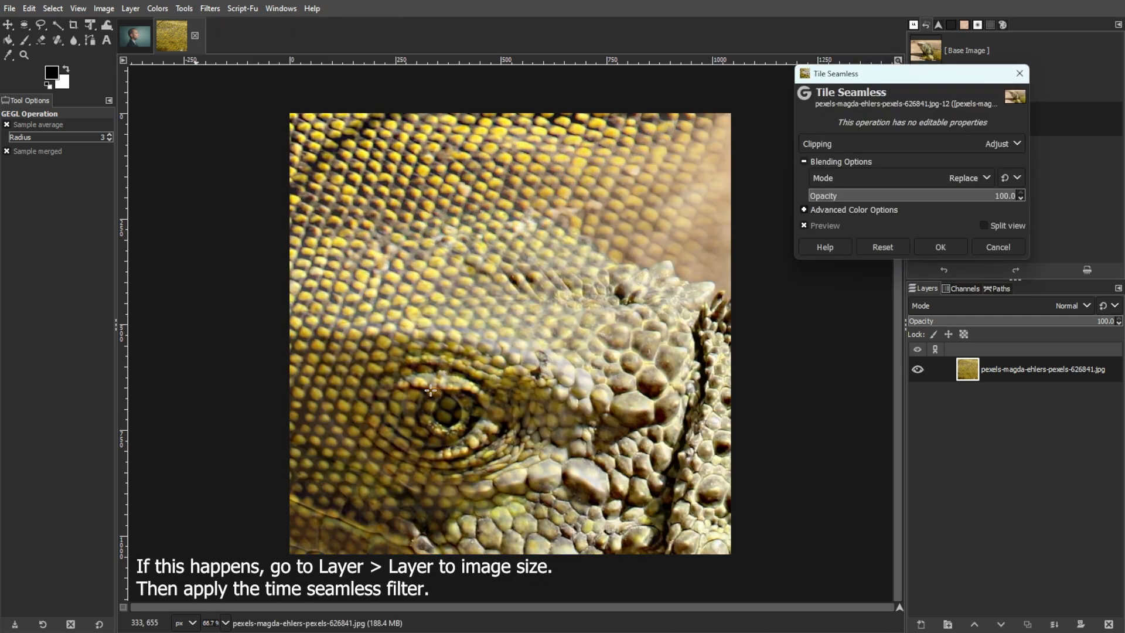
# - Fit the texture layer to the image size and apply the Tile Seamless filter to it
pyautogui.click(140, 8)
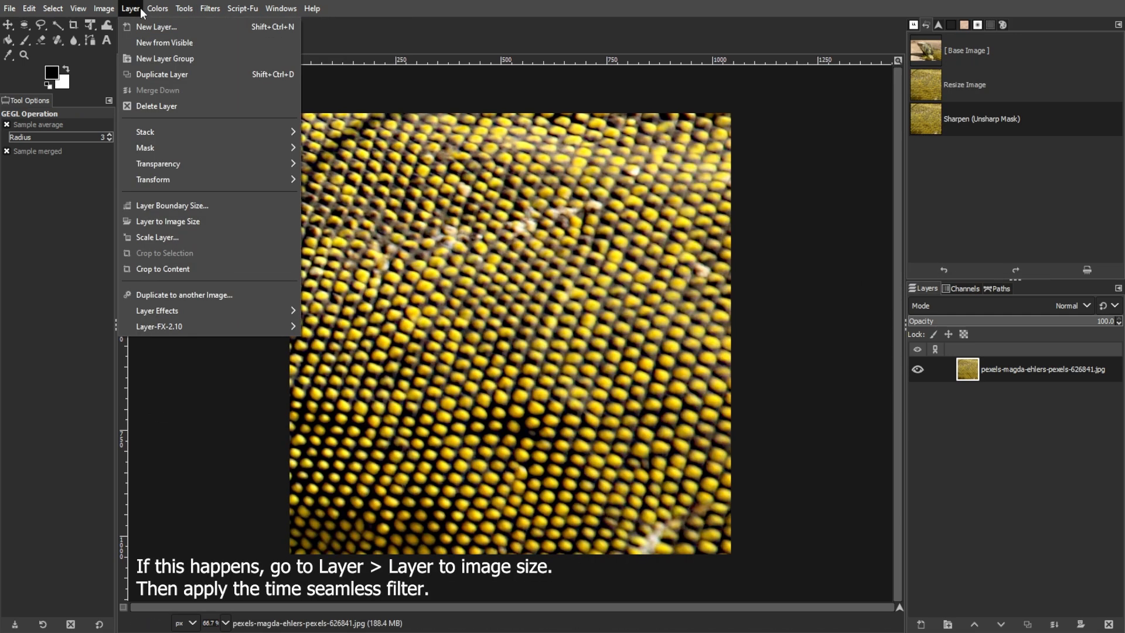
pyautogui.click(170, 225)
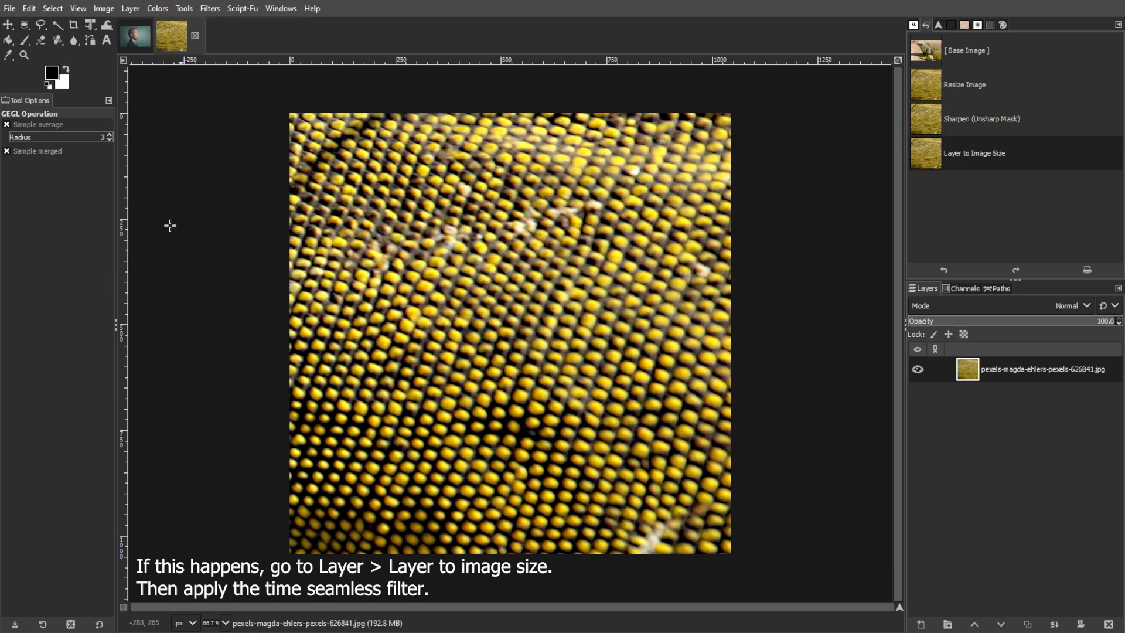
pyautogui.click(208, 9)
pyautogui.moveTo(217, 257)
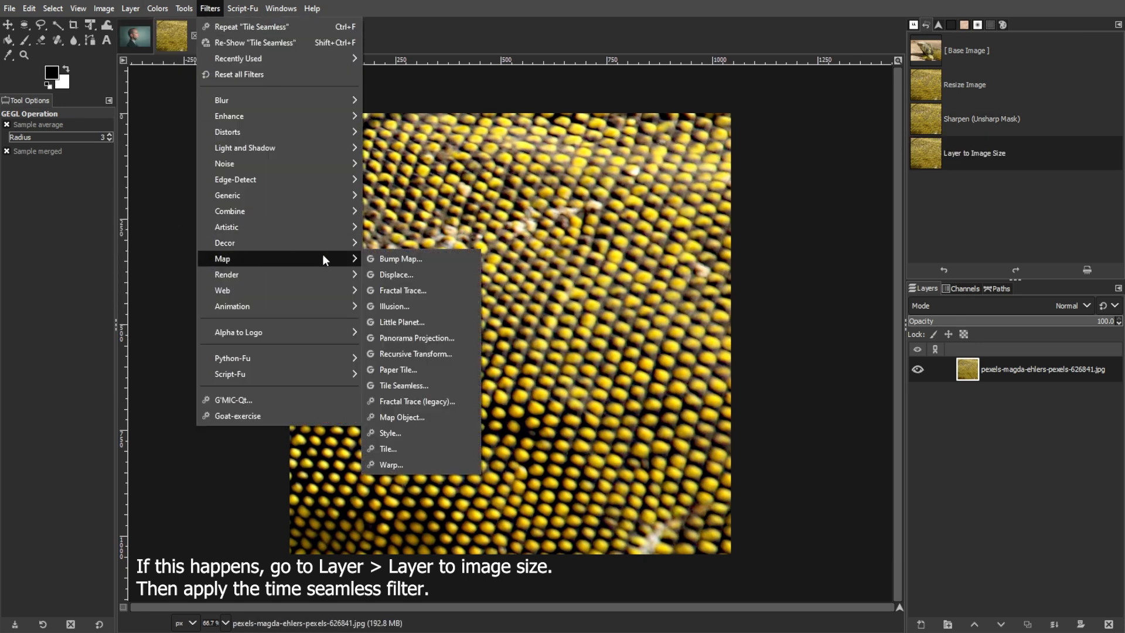
pyautogui.click(403, 385)
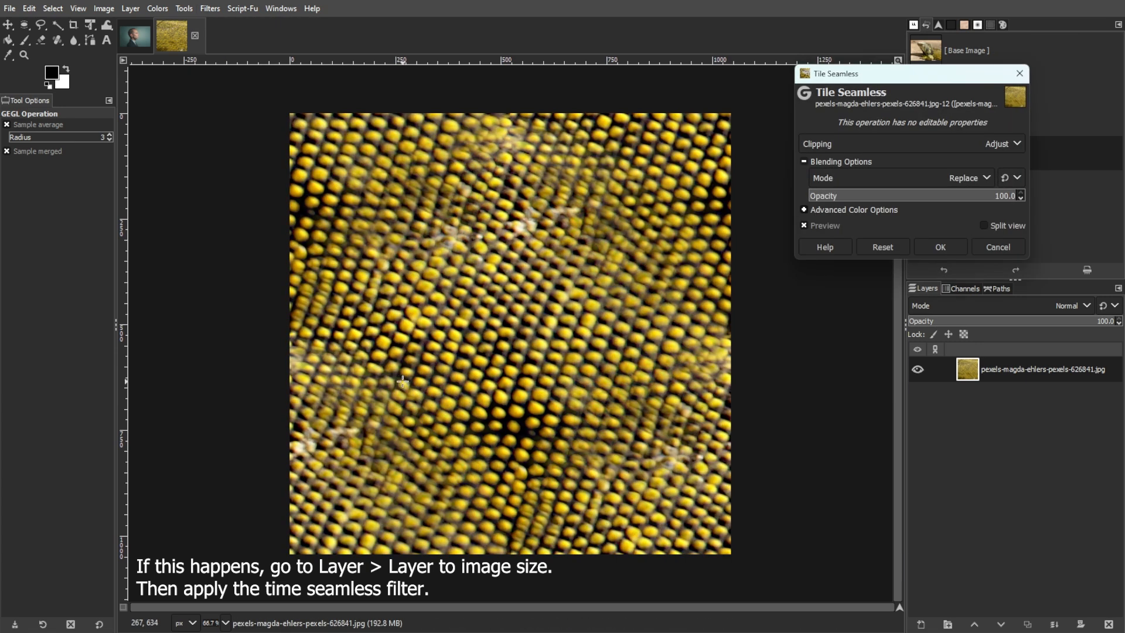
pyautogui.click(938, 248)
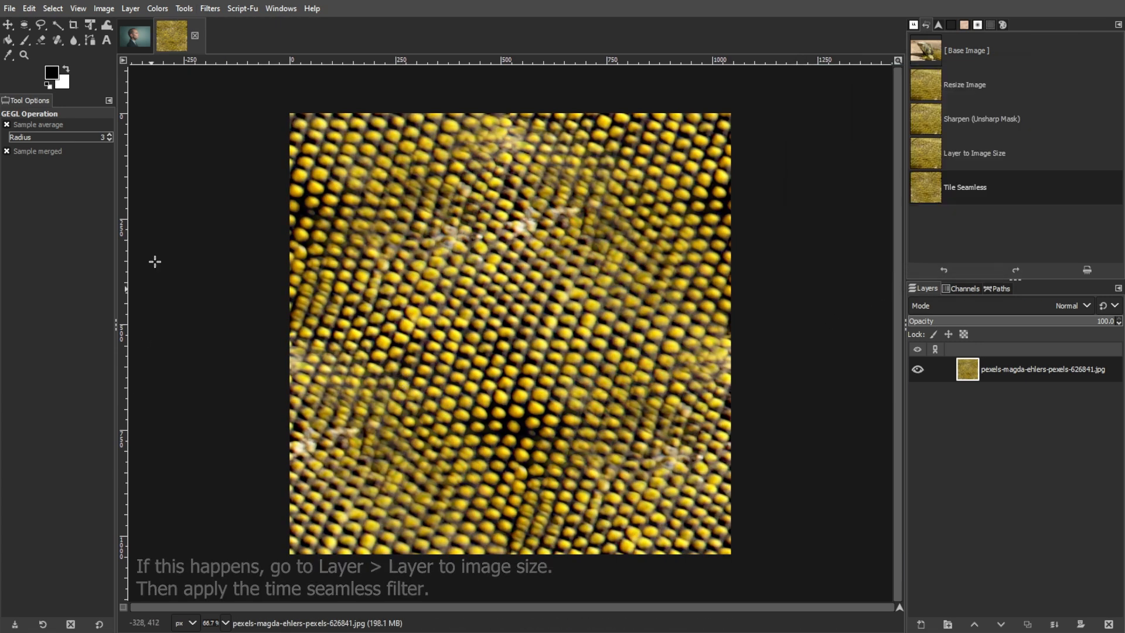
# - Export the seamless texture as a pattern file named lizard.pat with the description lizard
pyautogui.click(9, 8)
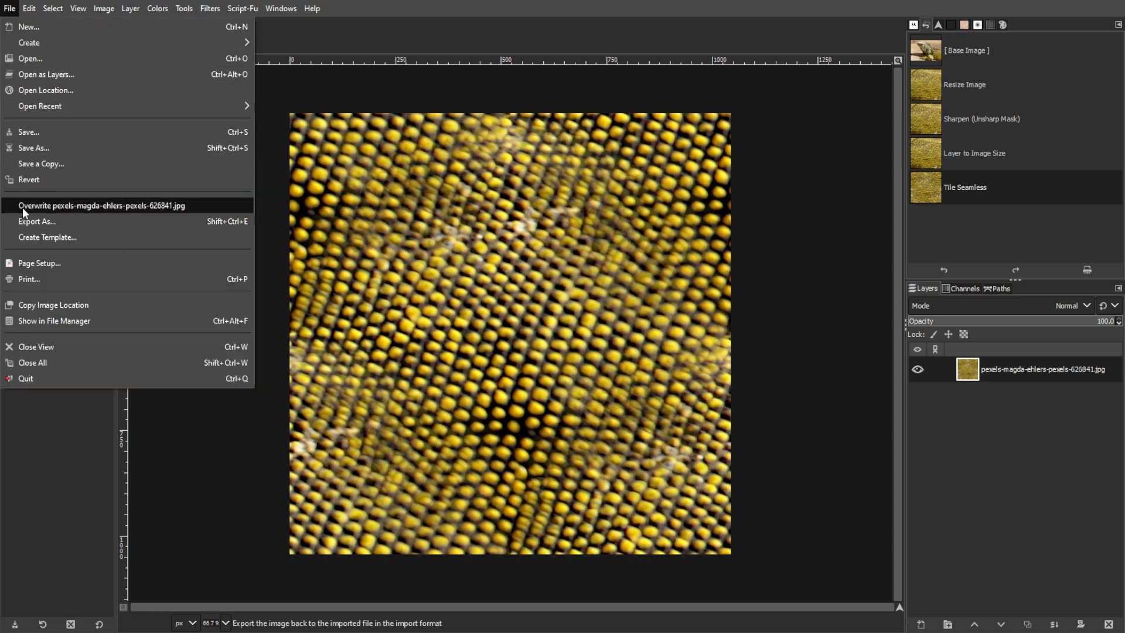
pyautogui.click(34, 222)
pyautogui.click(535, 89)
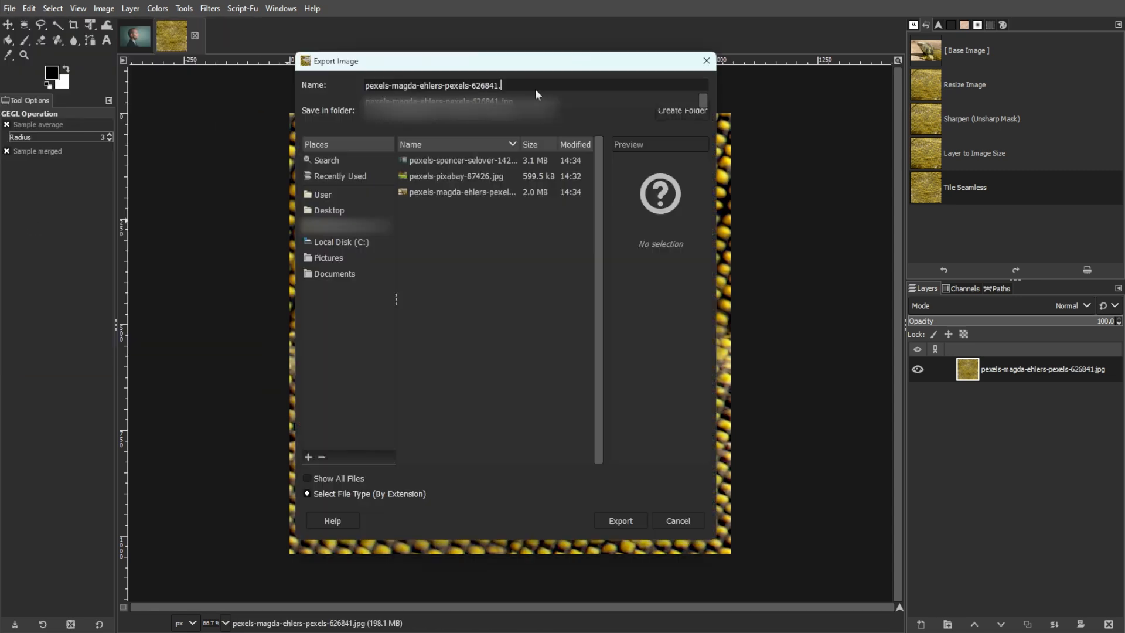
pyautogui.press('BackSpace')
pyautogui.press('BackSpace')
pyautogui.press('BackSpace')
pyautogui.write('p')
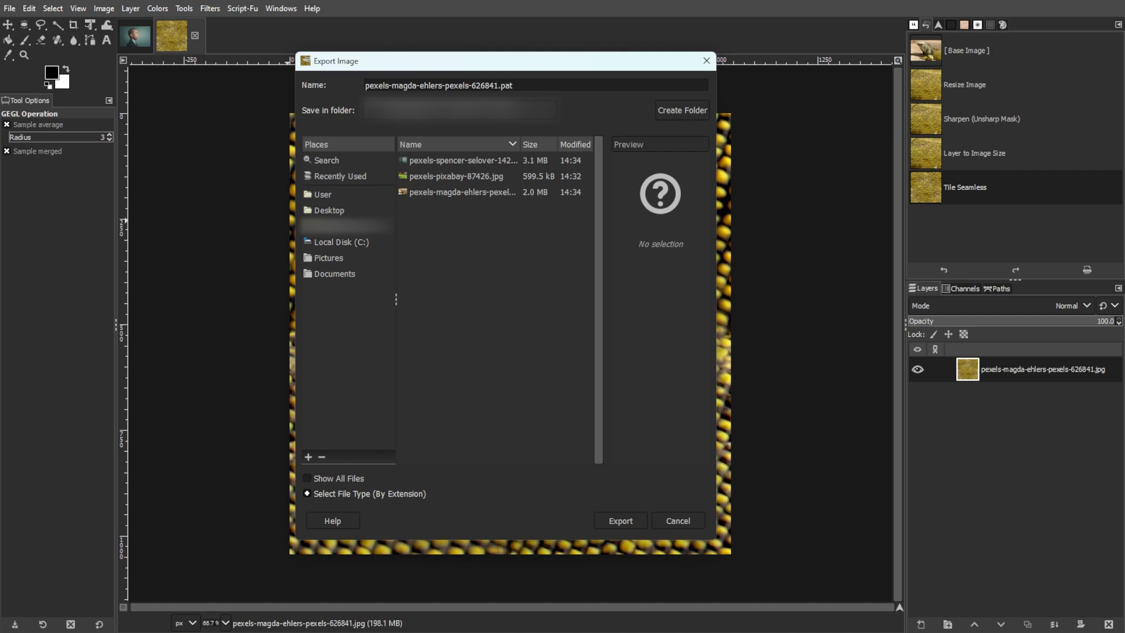
pyautogui.write('at')
pyautogui.moveTo(498, 85); pyautogui.dragTo(297, 85)
pyautogui.write('lizard')
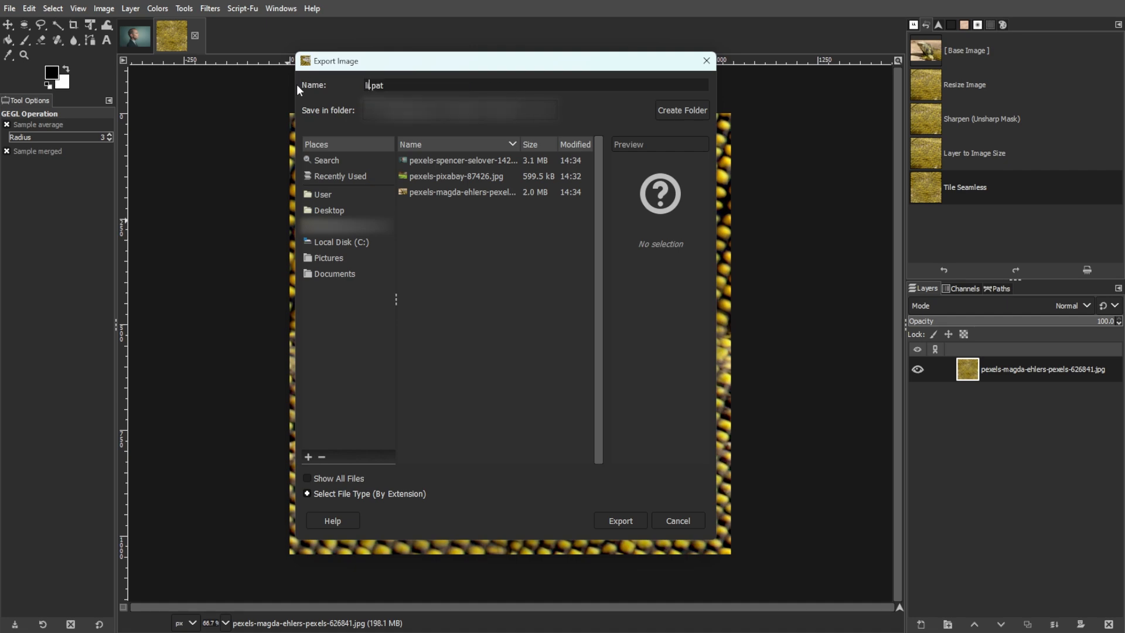
pyautogui.click(607, 522)
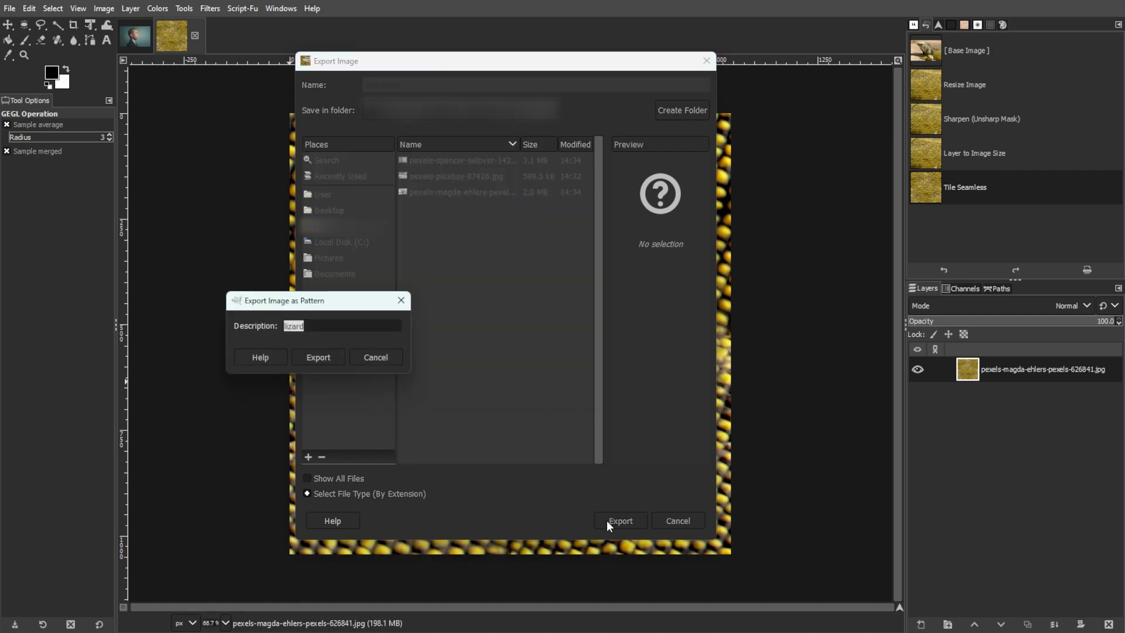
pyautogui.click(331, 357)
# - Look up the pattern folders in the preferences and show the GIMP 2\share\gimp\2.0\patterns folder in the file manager
pyautogui.click(28, 8)
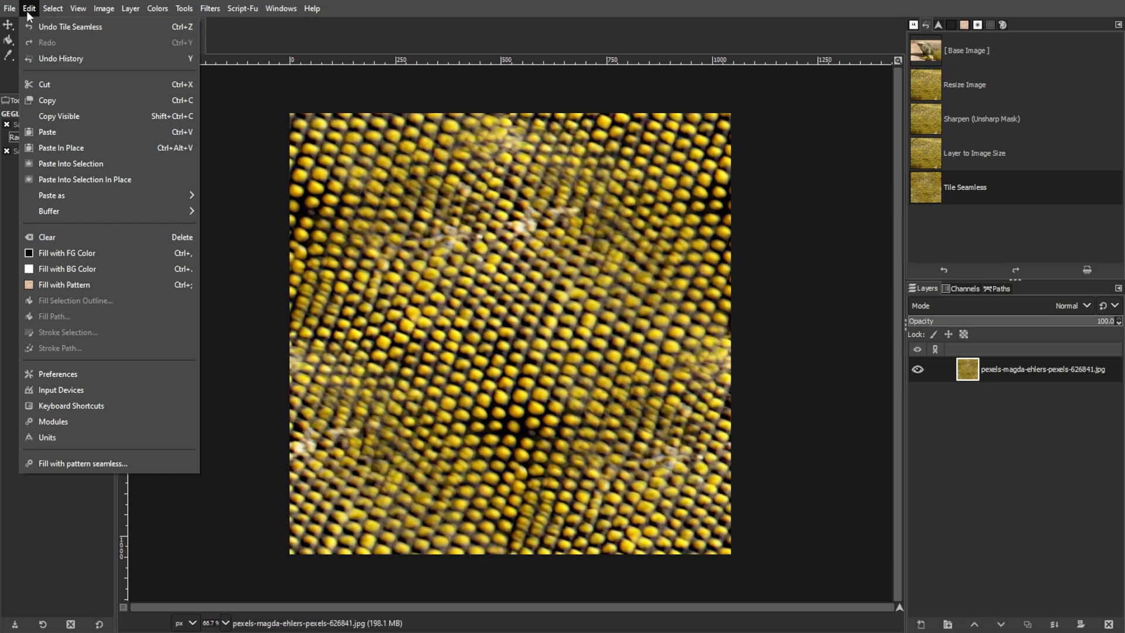
pyautogui.click(58, 373)
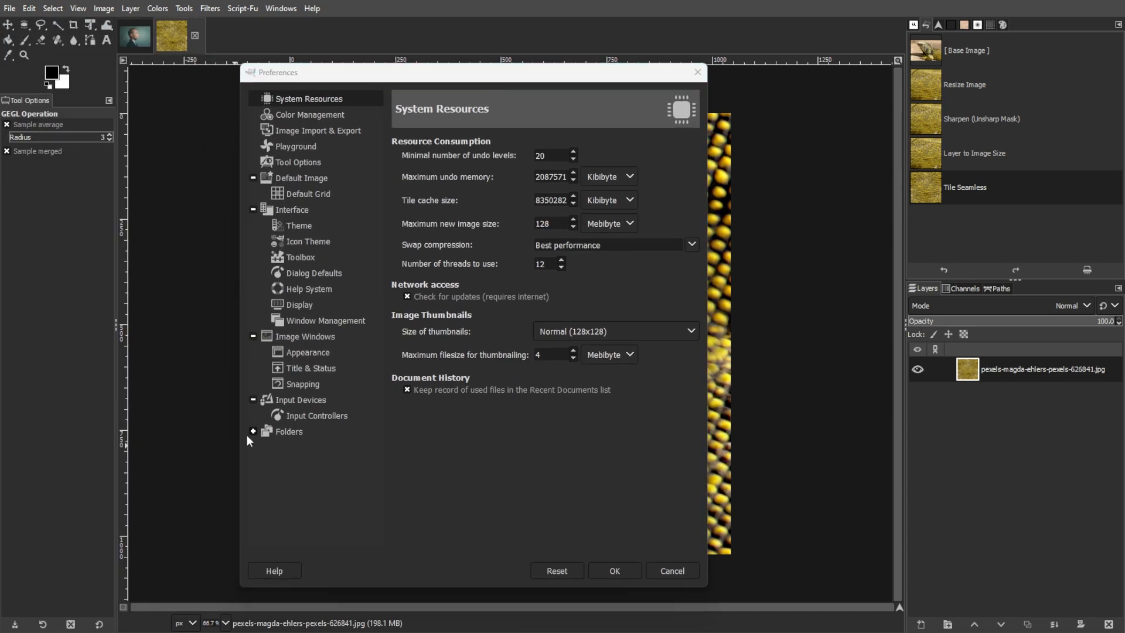
pyautogui.click(252, 431)
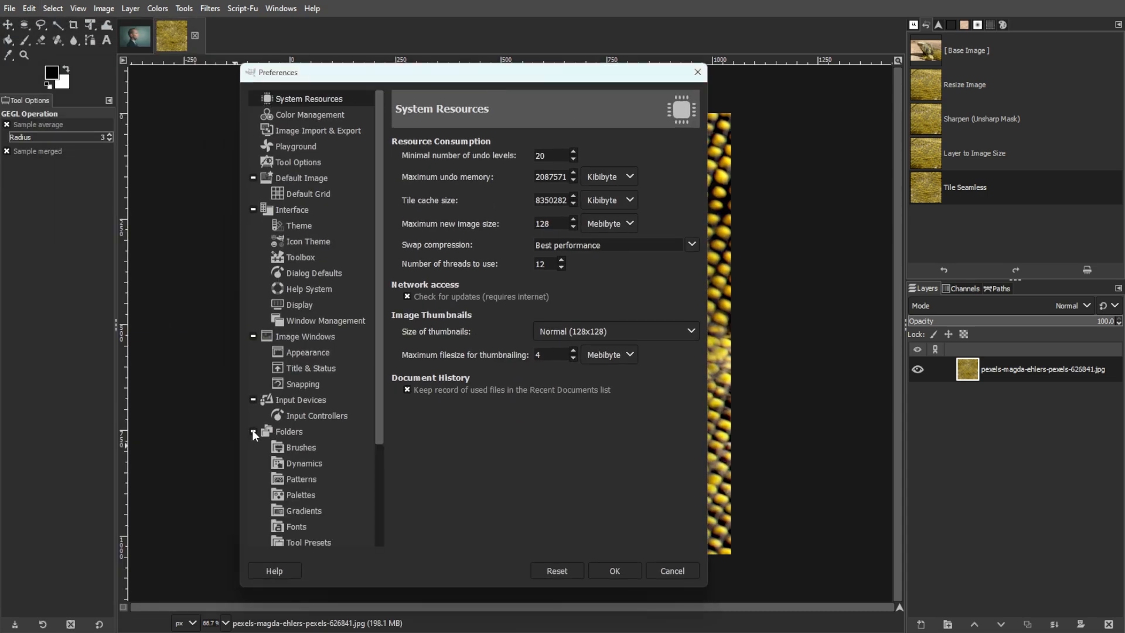
pyautogui.scroll(-1, 283, 423)
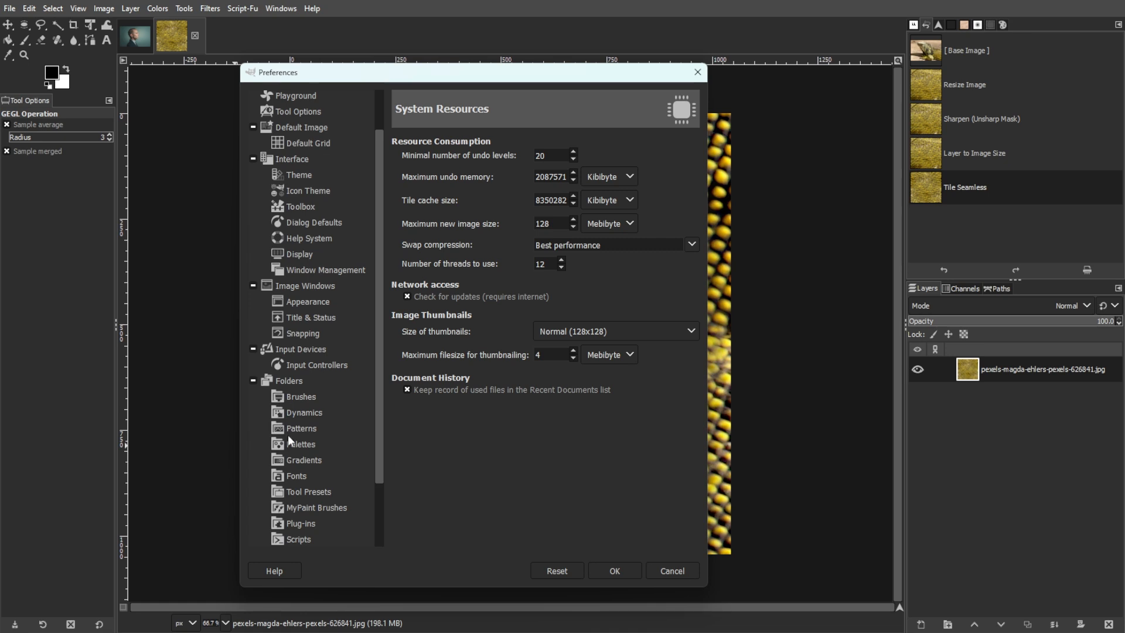
pyautogui.click(307, 428)
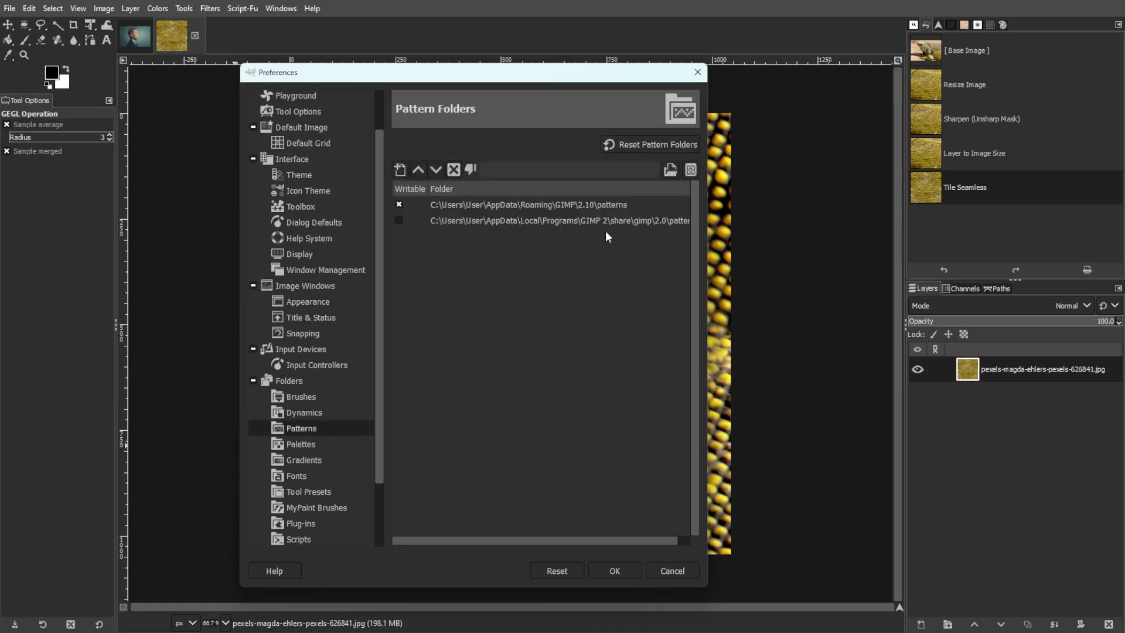
pyautogui.click(621, 221)
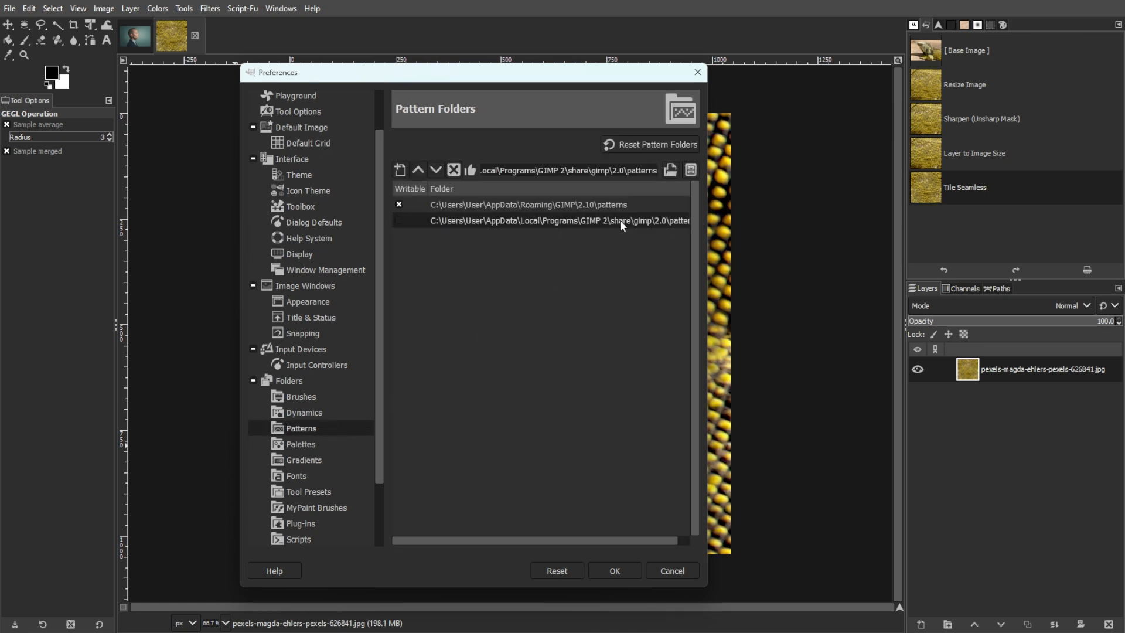
pyautogui.click(691, 169)
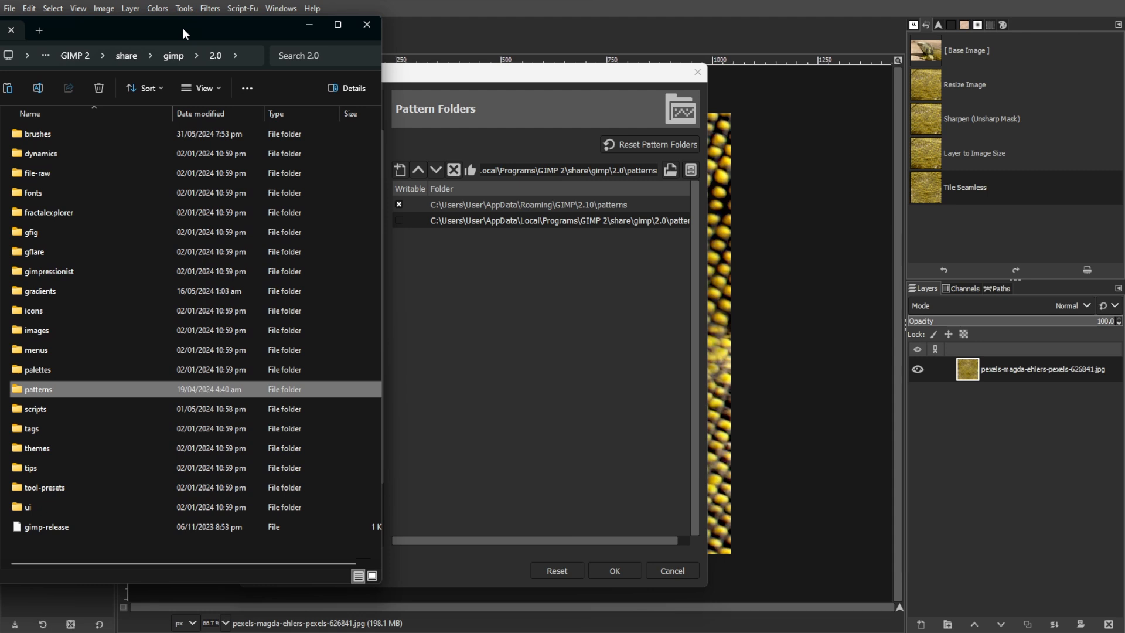
# - Put the lizard pattern file into the patterns folder, then close the folder window and the preferences
pyautogui.doubleClick(139, 391)
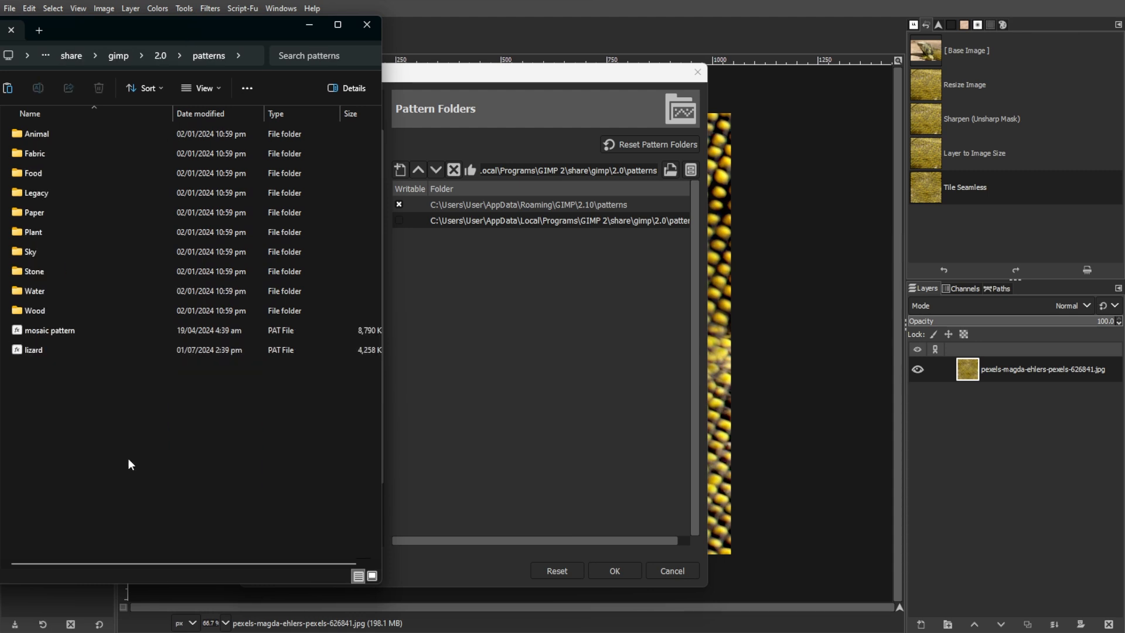
pyautogui.click(365, 26)
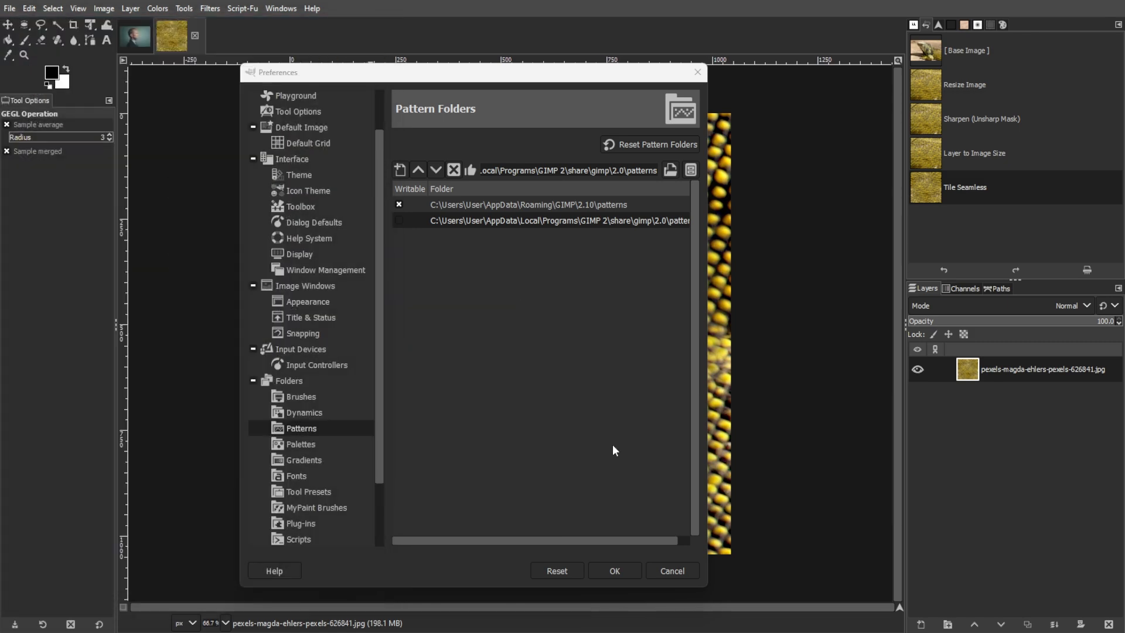
pyautogui.click(615, 571)
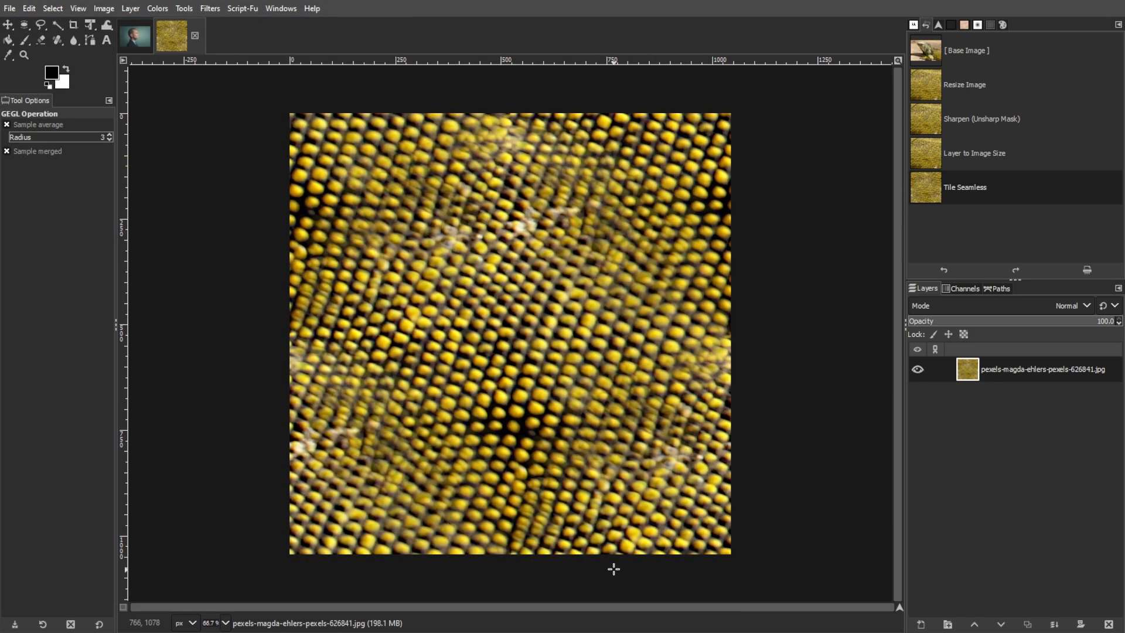
# - Display the Patterns dialog and refresh its list of patterns
pyautogui.click(275, 9)
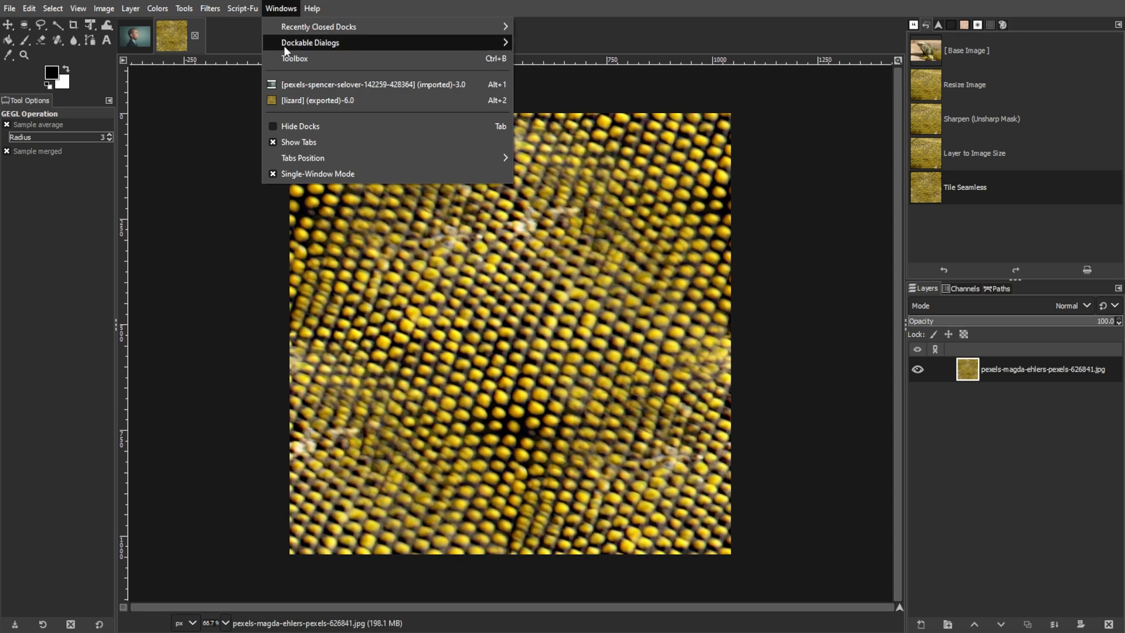
pyautogui.moveTo(283, 47)
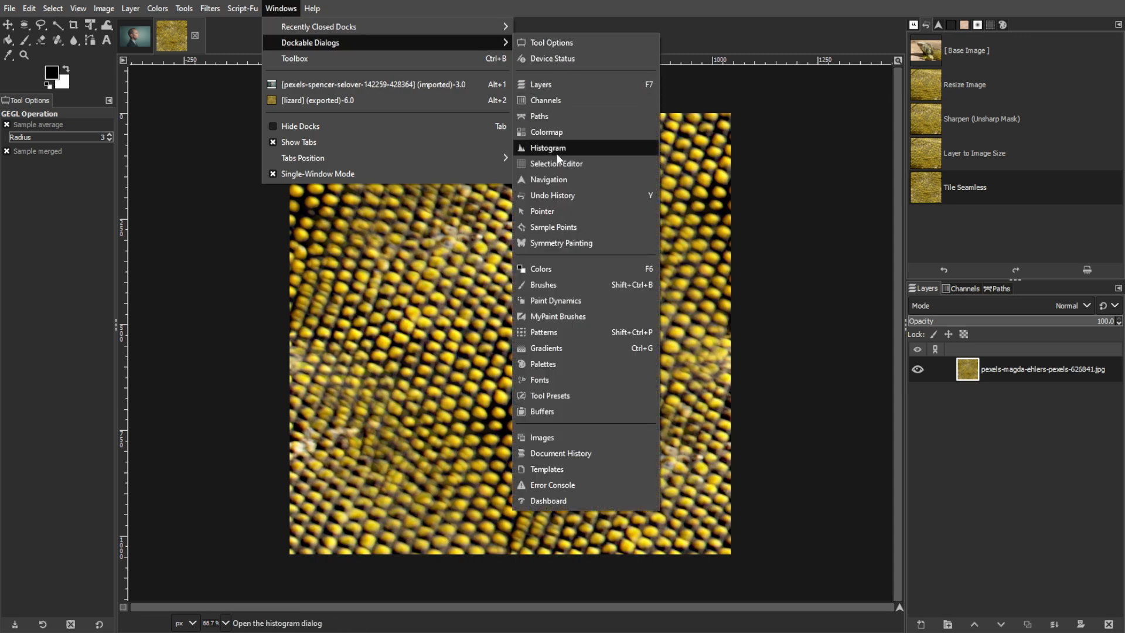
pyautogui.click(576, 332)
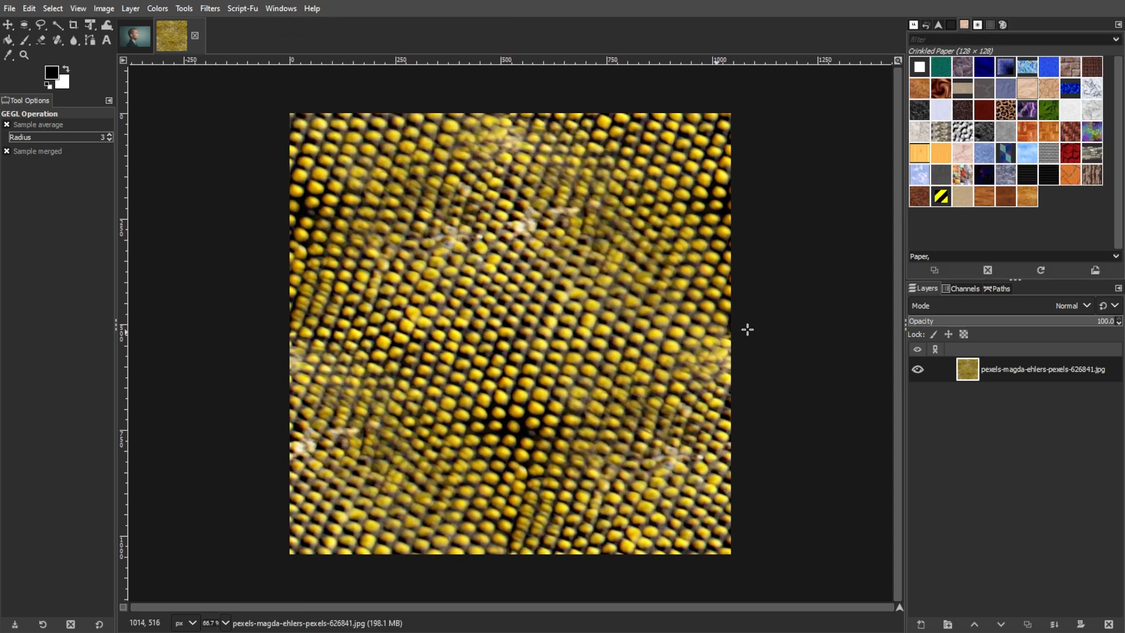
pyautogui.click(1040, 270)
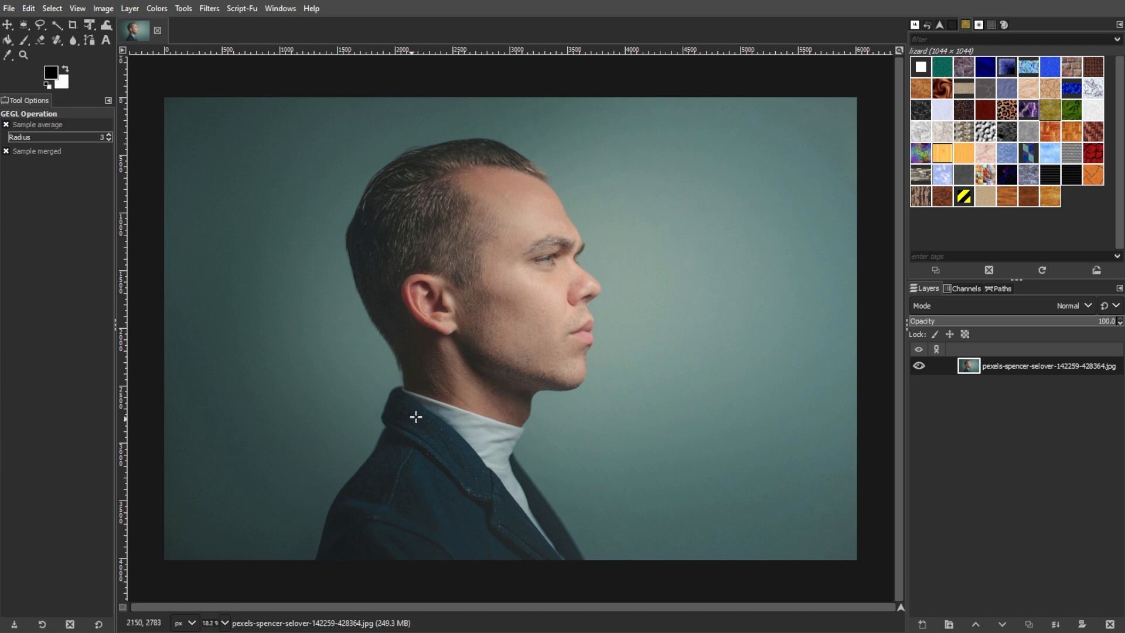
# - Outline the man's face, ear and neck roughly with Foreground Select, with feathered edges of radius 10, and accept the outline
pyautogui.scroll(2, 467, 385)
pyautogui.scroll(3, 466, 384)
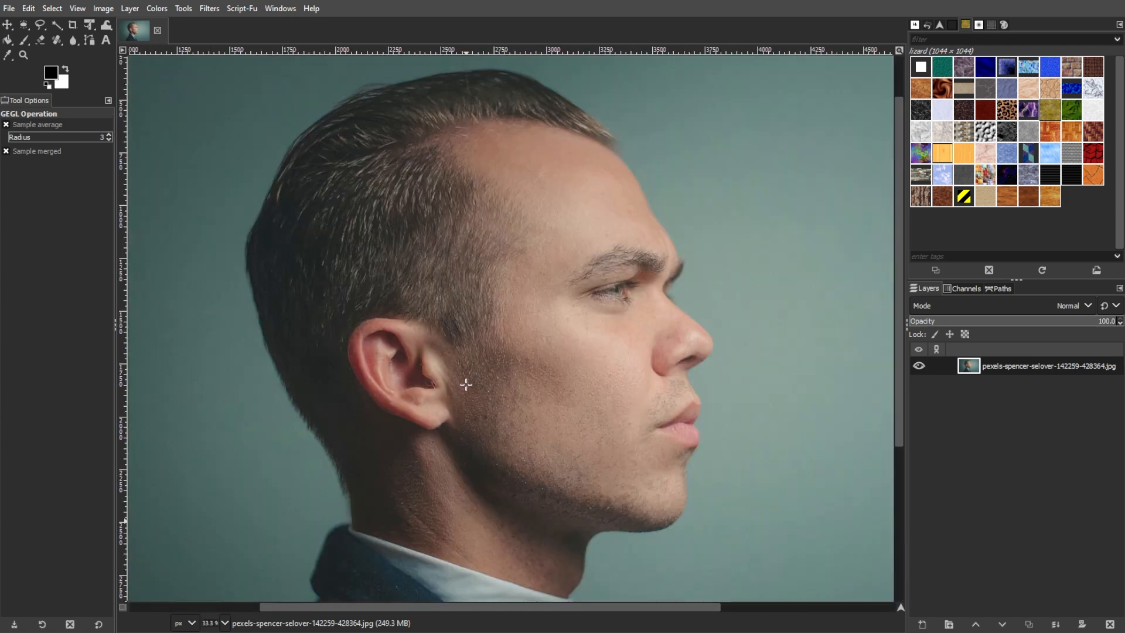
pyautogui.moveTo(38, 26)
pyautogui.mouseDown()
pyautogui.moveTo(96, 26)
pyautogui.moveTo(110, 61)
pyautogui.mouseUp()
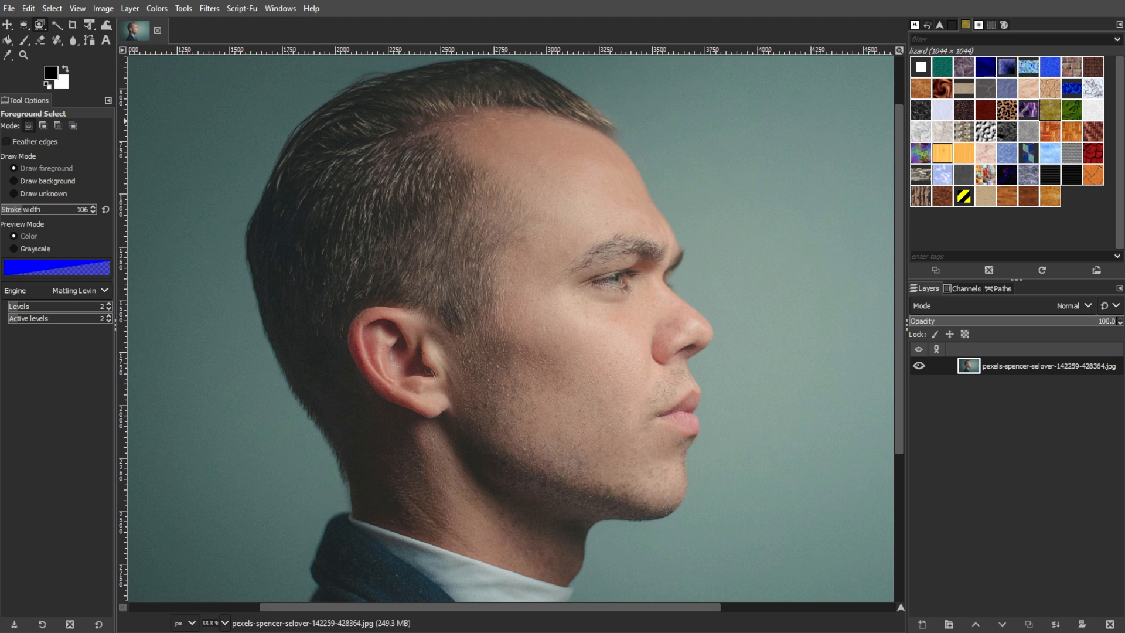
pyautogui.click(7, 141)
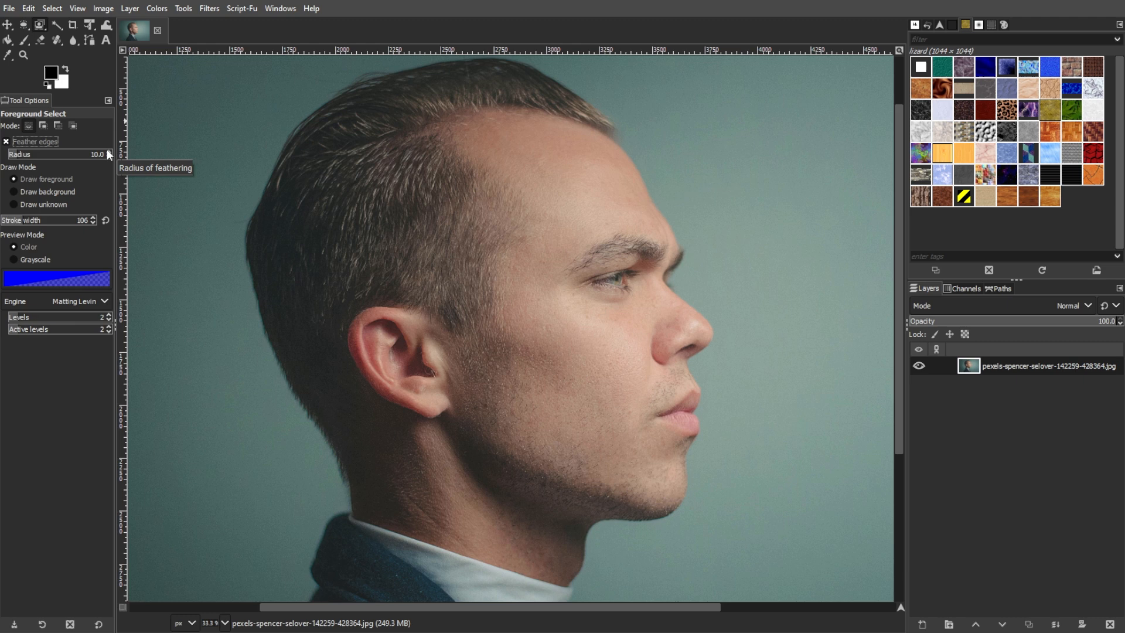
pyautogui.moveTo(677, 150)
pyautogui.mouseDown()
pyautogui.moveTo(598, 111)
pyautogui.moveTo(380, 125)
pyautogui.moveTo(324, 363)
pyautogui.moveTo(343, 516)
pyautogui.moveTo(539, 593)
pyautogui.moveTo(604, 578)
pyautogui.moveTo(676, 532)
pyautogui.moveTo(734, 414)
pyautogui.moveTo(678, 150)
pyautogui.mouseUp()
pyautogui.press('Return')
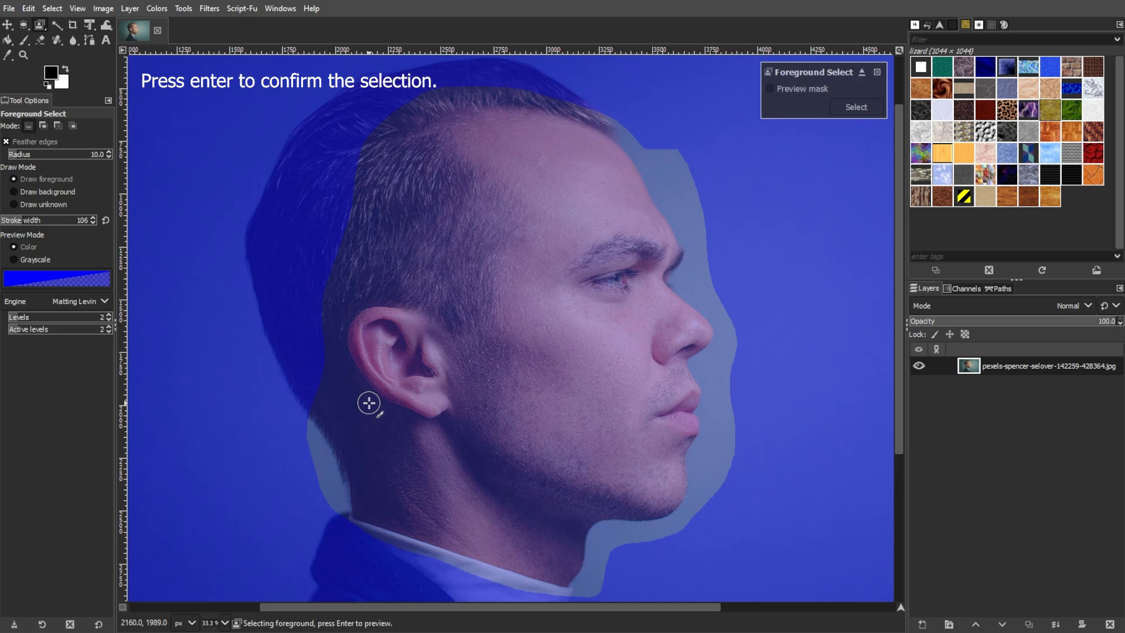
# - Paint over the skin of the face and ear as foreground, narrowing the stroke width for the smaller areas
pyautogui.scroll(1, 520, 321)
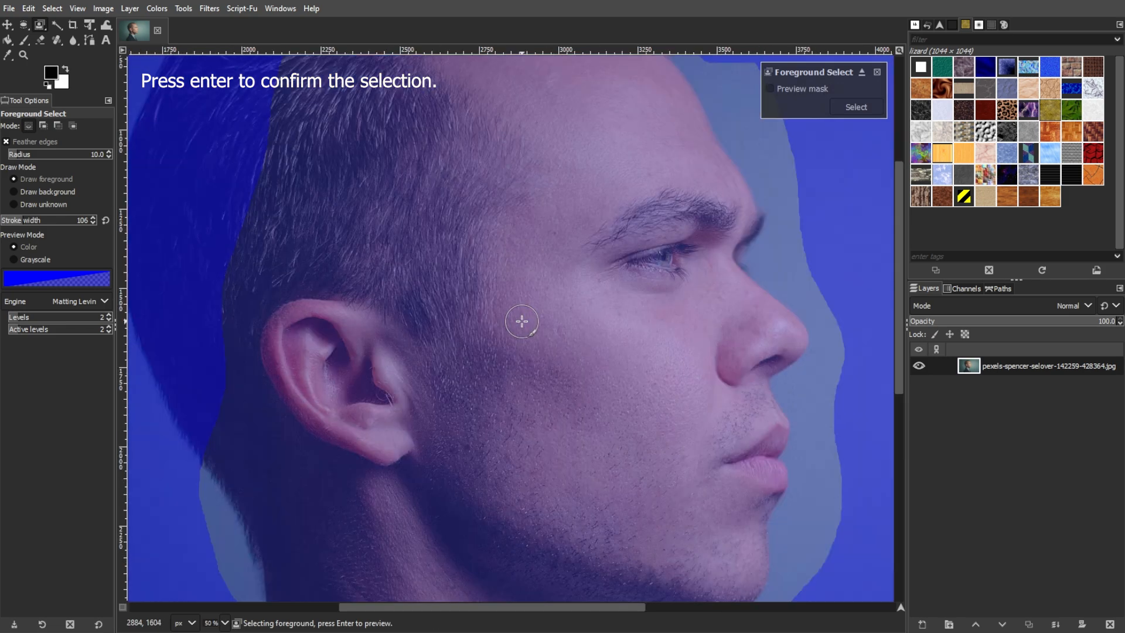
pyautogui.moveTo(522, 316); pyautogui.dragTo(414, 355)
pyautogui.moveTo(577, 347); pyautogui.dragTo(432, 402)
pyautogui.moveTo(383, 331)
pyautogui.mouseDown()
pyautogui.moveTo(315, 315)
pyautogui.moveTo(283, 326)
pyautogui.mouseUp()
pyautogui.moveTo(277, 328); pyautogui.dragTo(410, 455)
pyautogui.scroll(-5, 410, 454)
pyautogui.moveTo(413, 186); pyautogui.dragTo(287, 321)
pyautogui.scroll(3, 277, 319)
pyautogui.press('[')
pyautogui.press('[')
pyautogui.press('[')
pyautogui.press('[')
pyautogui.press('[')
pyautogui.press('[')
pyautogui.press('[')
pyautogui.moveTo(319, 366); pyautogui.dragTo(786, 476)
pyautogui.moveTo(427, 402)
pyautogui.mouseDown()
pyautogui.moveTo(787, 507)
pyautogui.moveTo(523, 233)
pyautogui.mouseUp()
pyautogui.moveTo(375, 204); pyautogui.dragTo(876, 337)
pyautogui.moveTo(450, 229)
pyautogui.mouseDown()
pyautogui.moveTo(854, 354)
pyautogui.moveTo(552, 354)
pyautogui.mouseUp()
pyautogui.moveTo(244, 262)
pyautogui.mouseDown()
pyautogui.moveTo(389, 311)
pyautogui.moveTo(655, 280)
pyautogui.mouseUp()
pyautogui.moveTo(680, 257); pyautogui.dragTo(664, 325)
pyautogui.press('[')
pyautogui.press('[')
pyautogui.press('[')
pyautogui.press('[')
pyautogui.press('[')
pyautogui.press('[')
pyautogui.press('[')
pyautogui.press('[')
pyautogui.press('[')
pyautogui.press('[')
pyautogui.moveTo(557, 386)
pyautogui.mouseDown()
pyautogui.moveTo(613, 405)
pyautogui.moveTo(657, 392)
pyautogui.mouseUp()
pyautogui.scroll(-7, 683, 276)
pyautogui.scroll(-3, 669, 263)
pyautogui.moveTo(567, 146)
pyautogui.mouseDown()
pyautogui.moveTo(600, 182)
pyautogui.moveTo(504, 399)
pyautogui.moveTo(485, 412)
pyautogui.mouseUp()
pyautogui.scroll(5, 592, 241)
pyautogui.moveTo(426, 400)
pyautogui.mouseDown()
pyautogui.moveTo(500, 434)
pyautogui.moveTo(540, 423)
pyautogui.mouseUp()
# - Cover the larger remaining skin areas of the face and neck as foreground with a stroke width of 202
pyautogui.press(']')
pyautogui.press(']')
pyautogui.press(']')
pyautogui.press(']')
pyautogui.press(']')
pyautogui.press(']')
pyautogui.press(']')
pyautogui.press(']')
pyautogui.press(']')
pyautogui.press(']')
pyautogui.moveTo(550, 358); pyautogui.dragTo(528, 196)
pyautogui.moveTo(609, 209)
pyautogui.mouseDown()
pyautogui.moveTo(668, 276)
pyautogui.moveTo(525, 492)
pyautogui.mouseUp()
pyautogui.scroll(-4, 516, 352)
pyautogui.moveTo(477, 228)
pyautogui.mouseDown()
pyautogui.moveTo(465, 266)
pyautogui.moveTo(580, 316)
pyautogui.mouseUp()
pyautogui.scroll(4, 586, 299)
pyautogui.moveTo(616, 296); pyautogui.dragTo(636, 354)
pyautogui.moveTo(608, 410); pyautogui.dragTo(532, 538)
pyautogui.moveTo(626, 545)
pyautogui.mouseDown()
pyautogui.moveTo(666, 514)
pyautogui.moveTo(680, 469)
pyautogui.mouseUp()
pyautogui.scroll(-4, 708, 374)
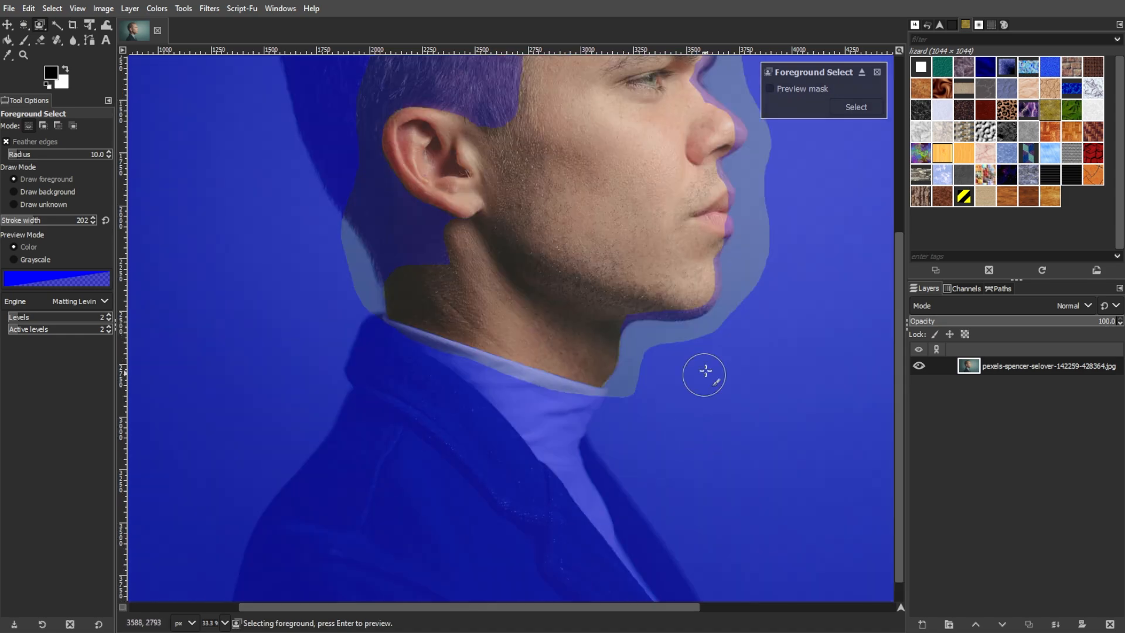
# - Mark the remaining skin along the neck, profile and forehead with a stroke width of 94, and turn the marked area into a selection
pyautogui.scroll(3, 424, 284)
pyautogui.scroll(-4, 446, 263)
pyautogui.scroll(4, 431, 284)
pyautogui.press('[')
pyautogui.press('[')
pyautogui.press('[')
pyautogui.press('[')
pyautogui.press('[')
pyautogui.press('[')
pyautogui.press('[')
pyautogui.press('[')
pyautogui.press('[')
pyautogui.press('[')
pyautogui.hscroll(9, 463, 446)
pyautogui.moveTo(402, 358)
pyautogui.mouseDown()
pyautogui.moveTo(479, 302)
pyautogui.moveTo(663, 287)
pyautogui.mouseUp()
pyautogui.scroll(3, 692, 246)
pyautogui.moveTo(730, 176); pyautogui.dragTo(651, 405)
pyautogui.scroll(4, 689, 352)
pyautogui.moveTo(687, 267); pyautogui.dragTo(704, 306)
pyautogui.scroll(2, 703, 307)
pyautogui.moveTo(706, 379); pyautogui.dragTo(759, 334)
pyautogui.moveTo(633, 184)
pyautogui.mouseDown()
pyautogui.moveTo(635, 270)
pyautogui.moveTo(604, 294)
pyautogui.mouseUp()
pyautogui.scroll(2, 715, 276)
pyautogui.scroll(6, 440, 300)
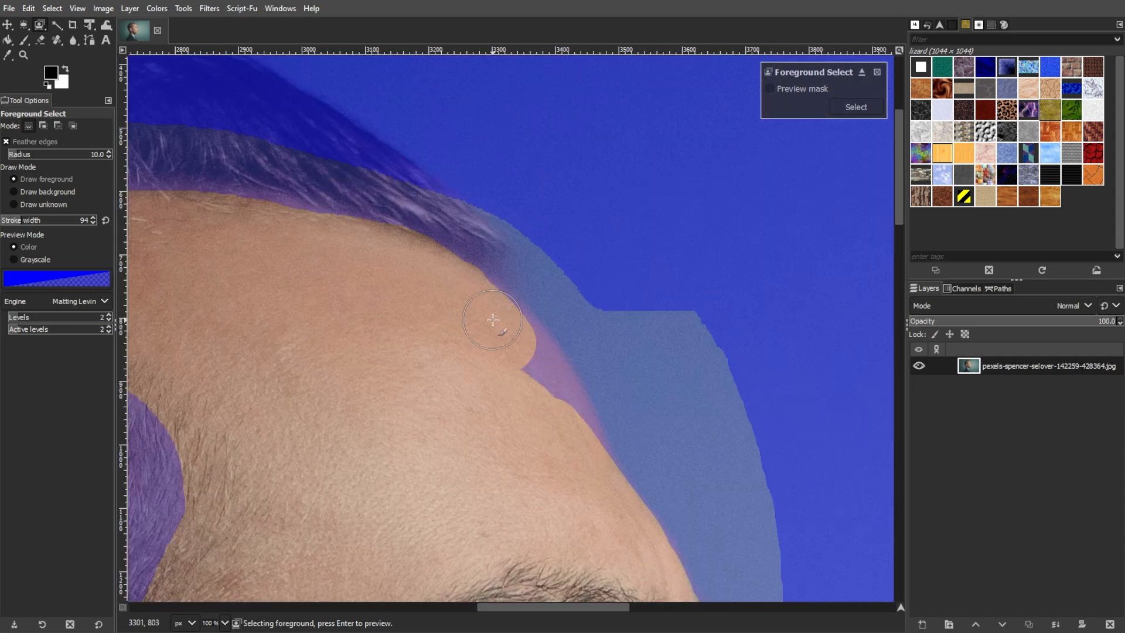
pyautogui.moveTo(457, 276); pyautogui.dragTo(596, 477)
pyautogui.scroll(-3, 596, 477)
pyautogui.scroll(-4, 302, 394)
pyautogui.scroll(1, 380, 342)
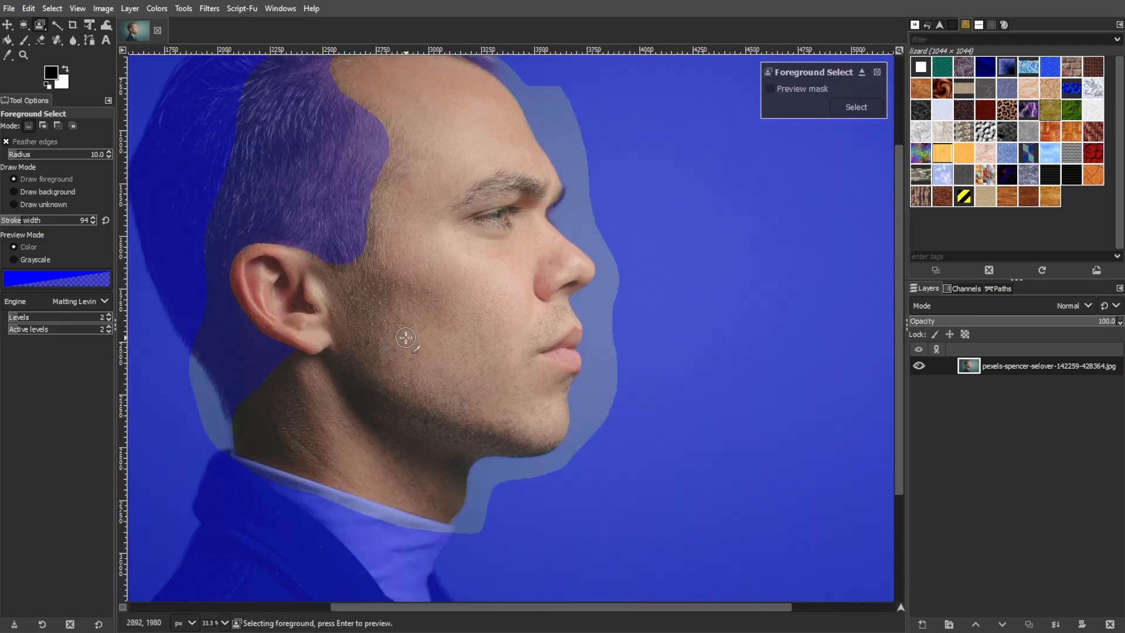
pyautogui.press('-')
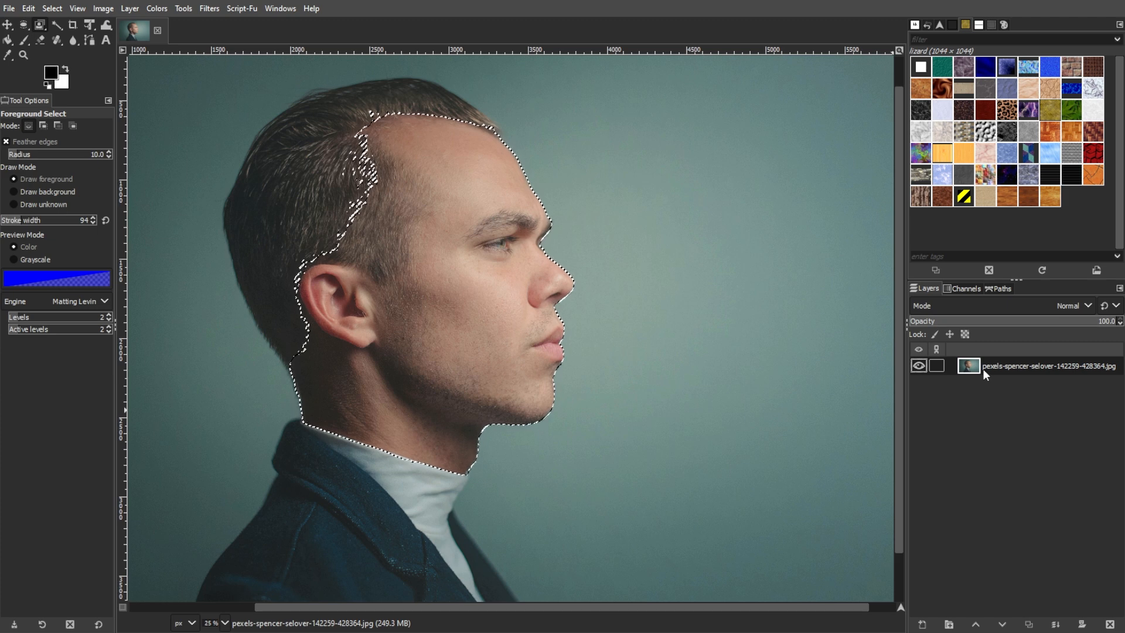
# - Duplicate the portrait layer and check that the copy has an alpha channel
pyautogui.hotkey('shift', 'ctrl', 'd')
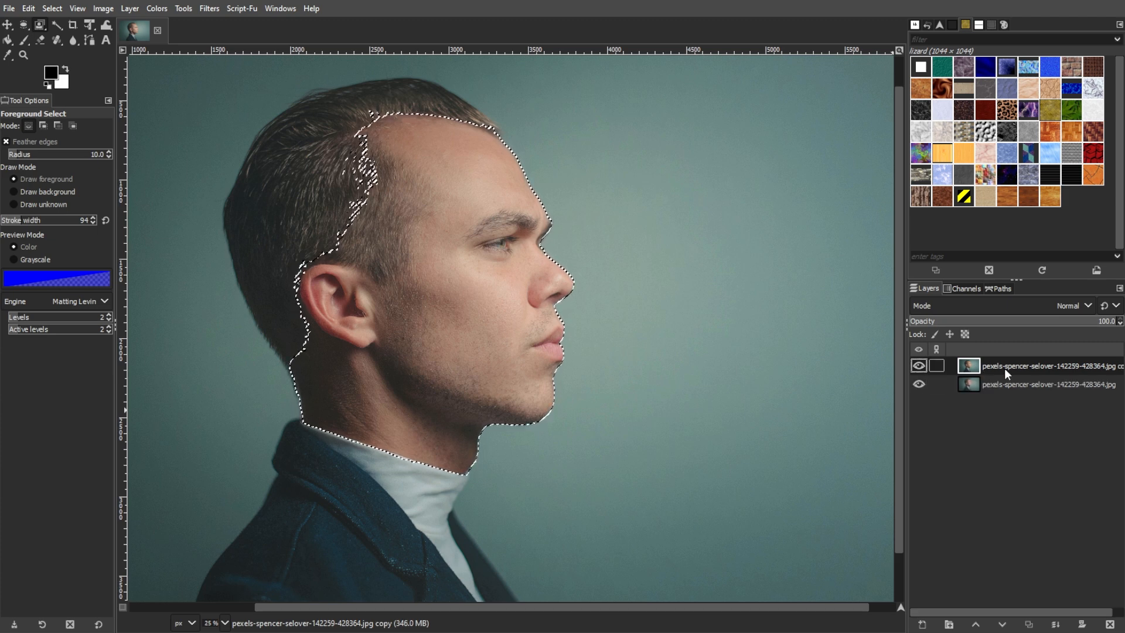
pyautogui.rightClick(1005, 368)
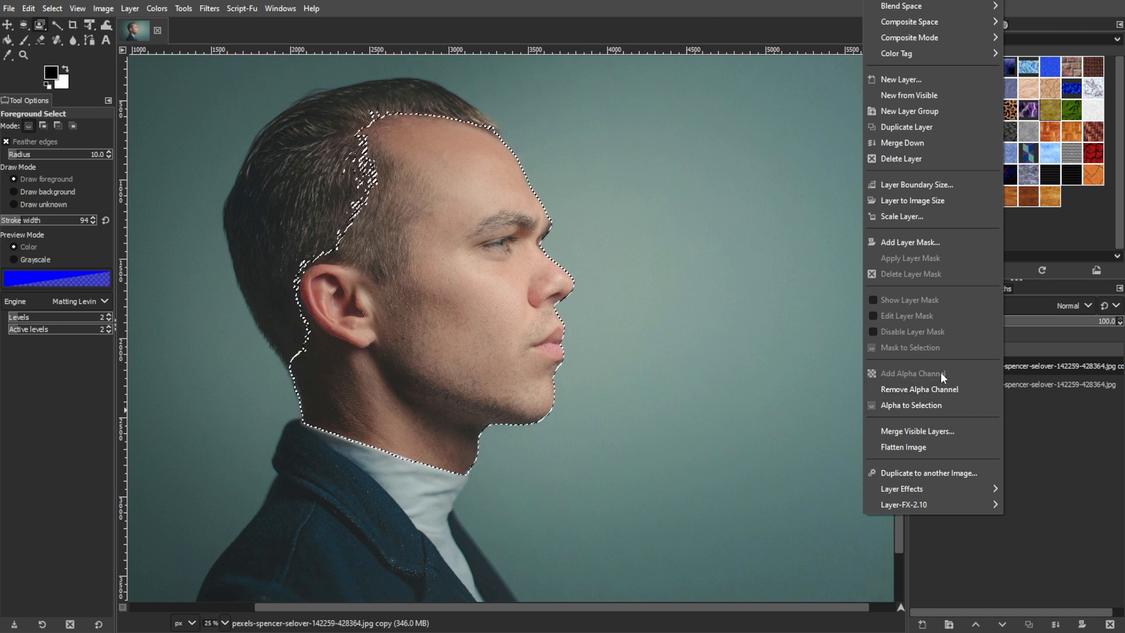
pyautogui.click(1029, 362)
# - Invert the selection to delete everything but the skin from the copied layer, and invert the selection back
pyautogui.click(52, 8)
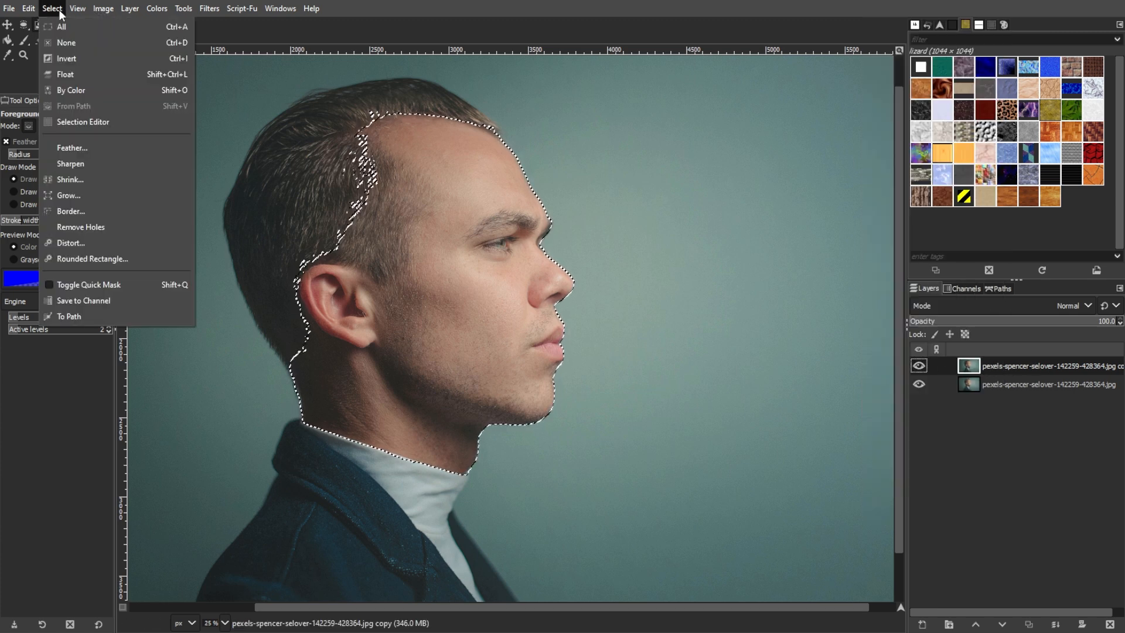
pyautogui.click(64, 63)
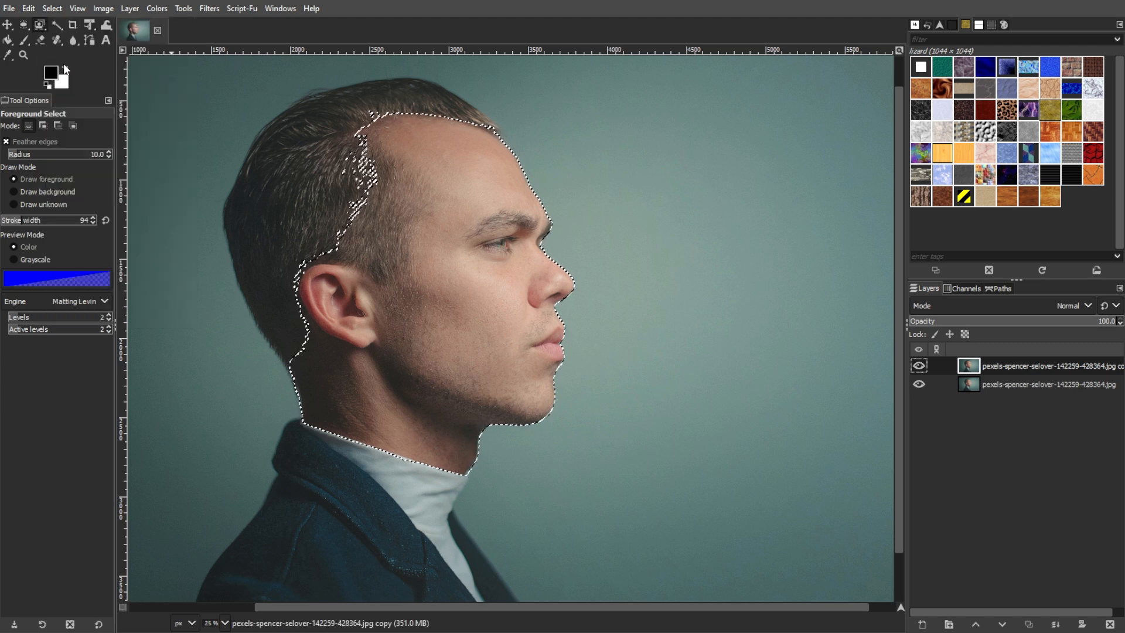
pyautogui.press('Delete')
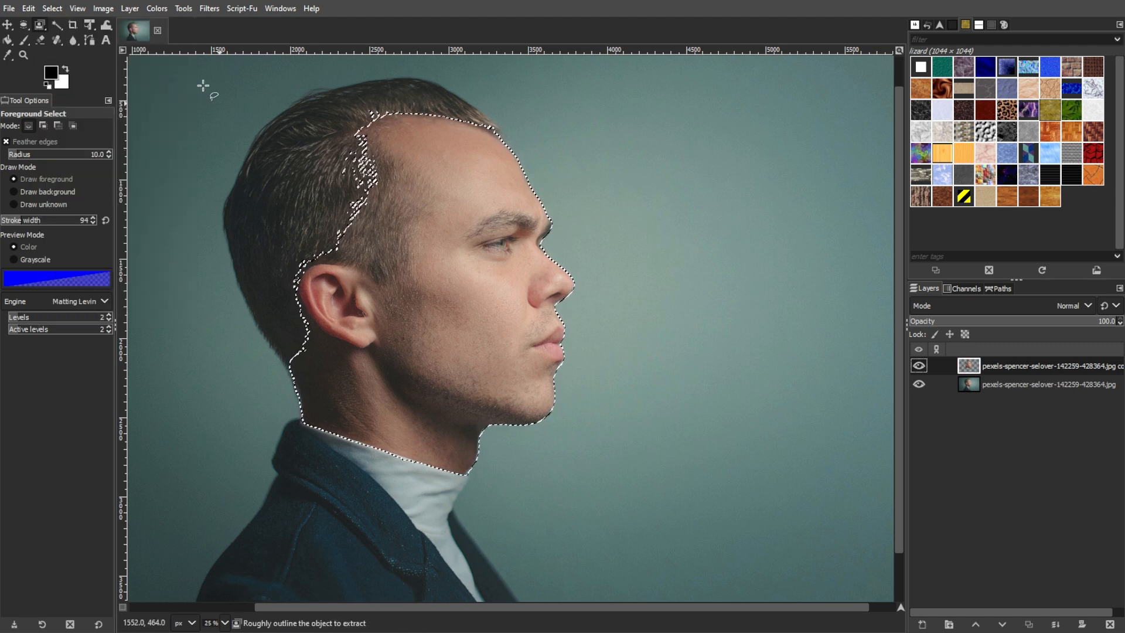
pyautogui.click(52, 8)
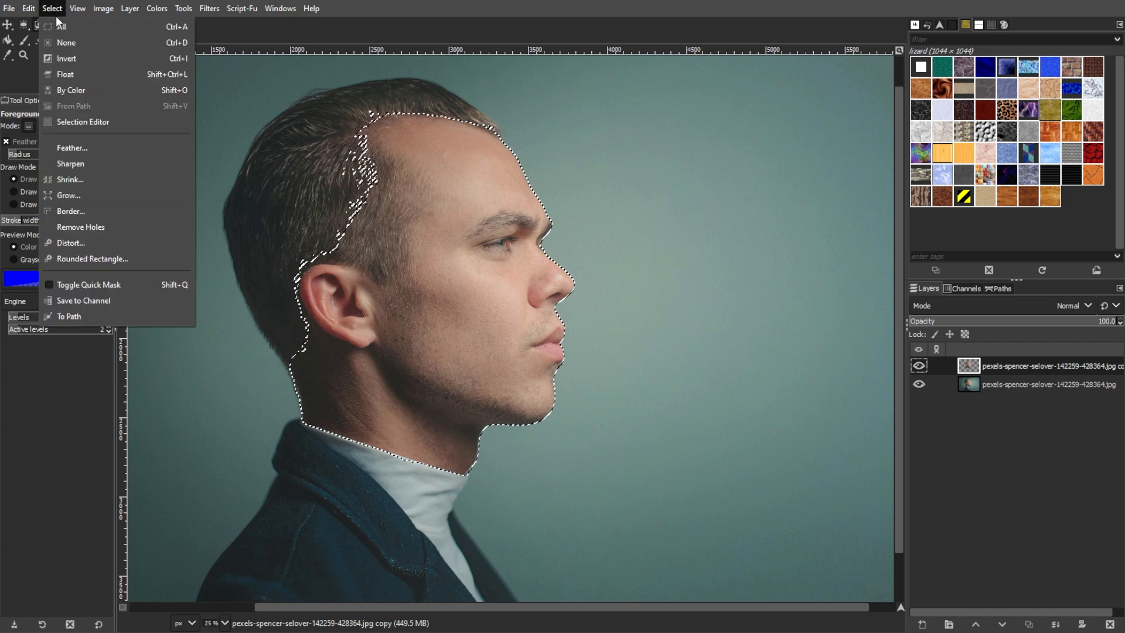
pyautogui.click(50, 59)
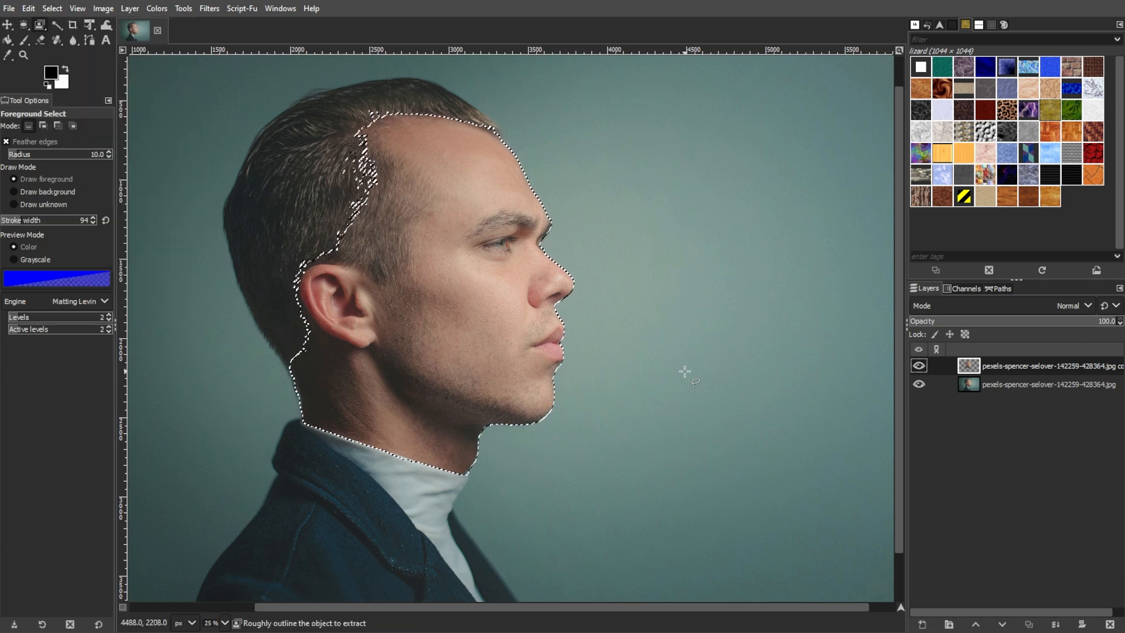
# - Set Bucket Fill to fill similar colors with the lizard pattern, and fill the skin in front of the ear
pyautogui.click(8, 40)
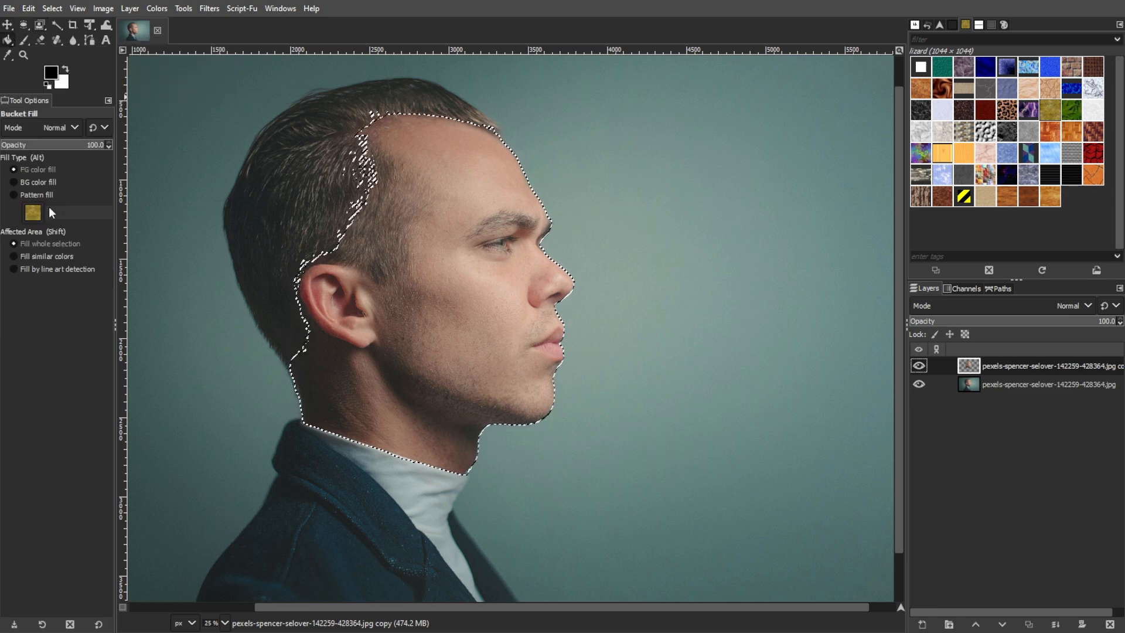
pyautogui.click(29, 194)
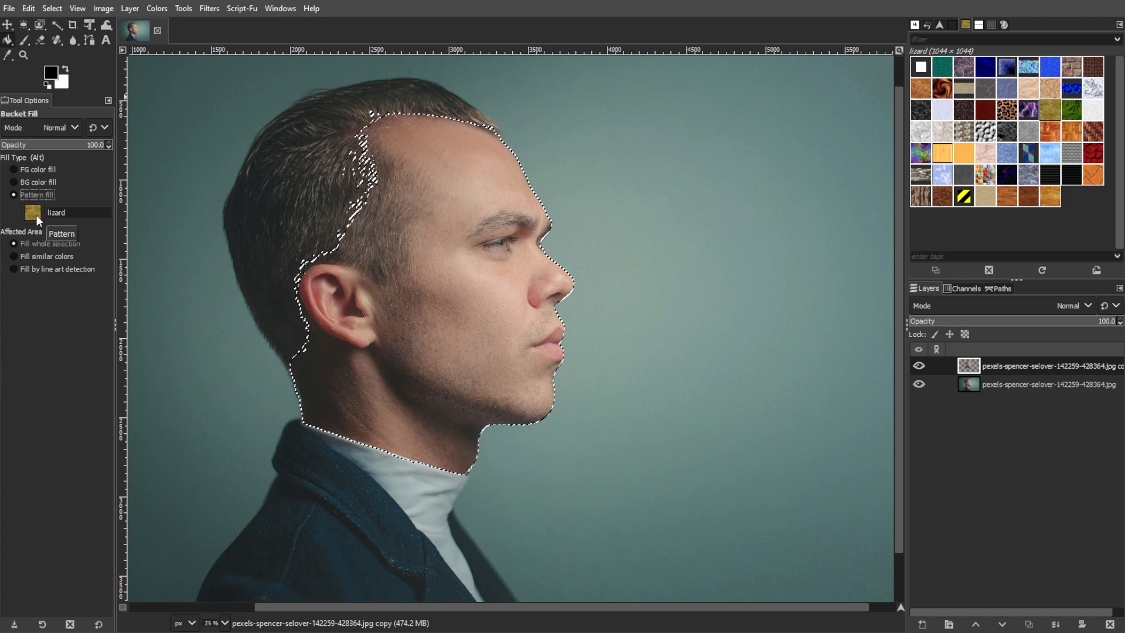
pyautogui.click(36, 215)
pyautogui.click(36, 215)
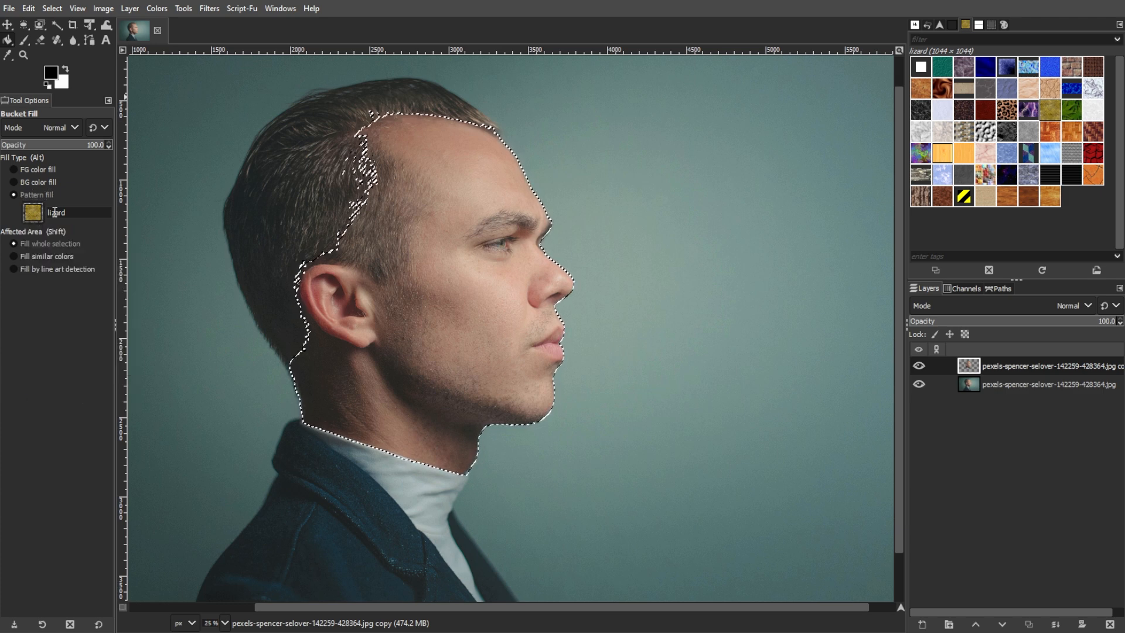
pyautogui.click(54, 256)
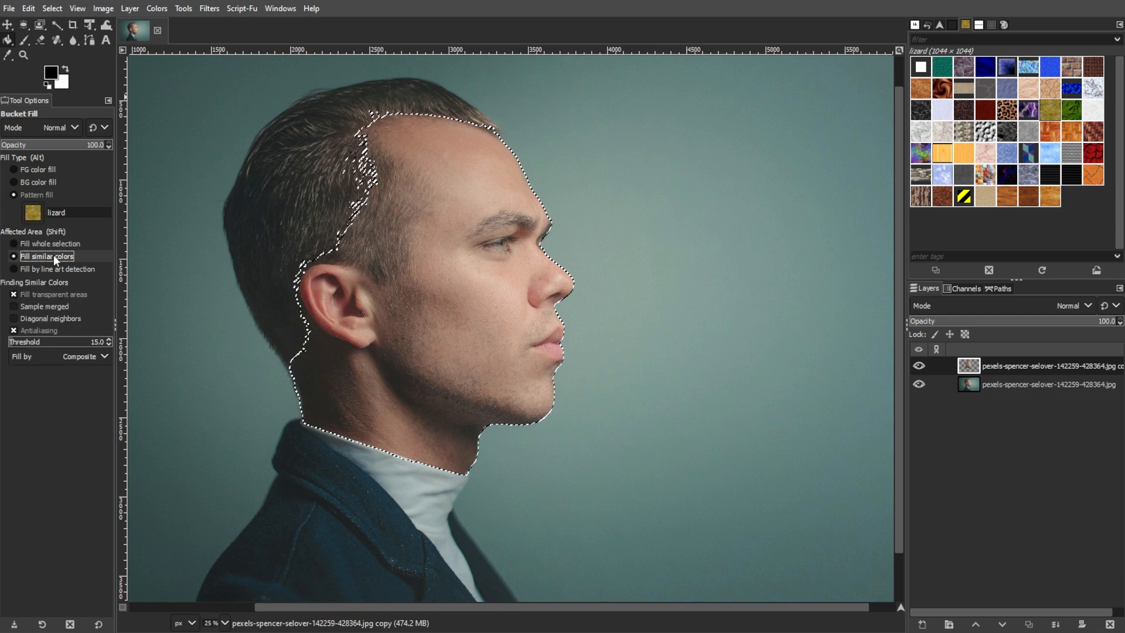
pyautogui.click(422, 297)
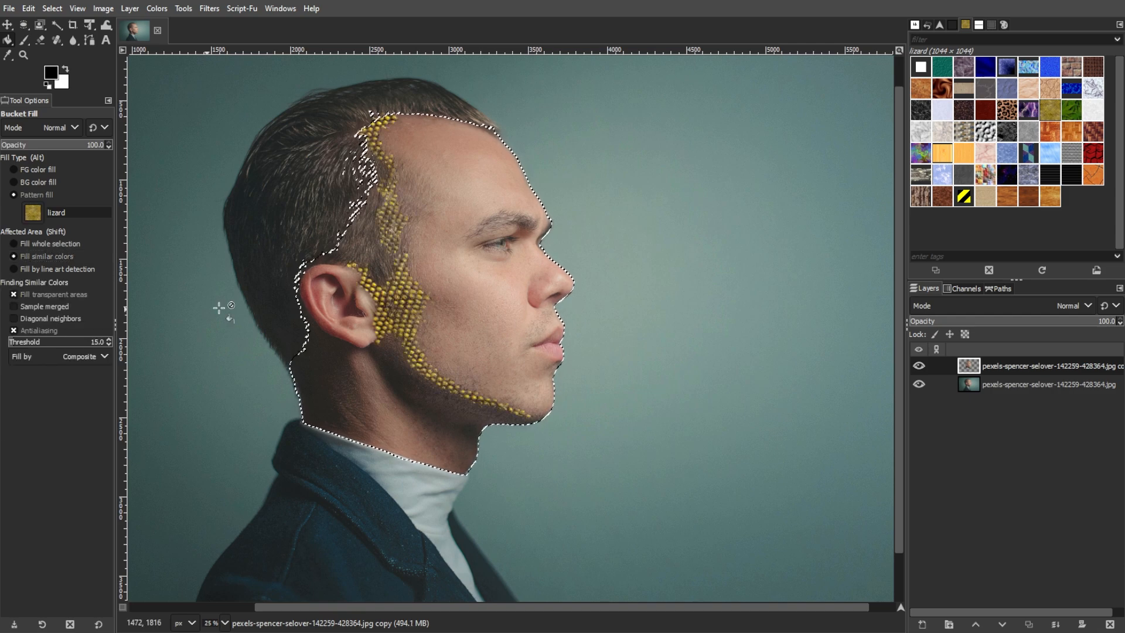
# - Raise the fill threshold to 23.3 and fill the cheek, nose and forehead with the lizard pattern, undoing unwanted fills
pyautogui.moveTo(15, 344); pyautogui.dragTo(18, 344)
pyautogui.click(463, 279)
pyautogui.click(551, 352)
pyautogui.hotkey('ctrl', 'z')
pyautogui.hotkey('ctrl', 'z')
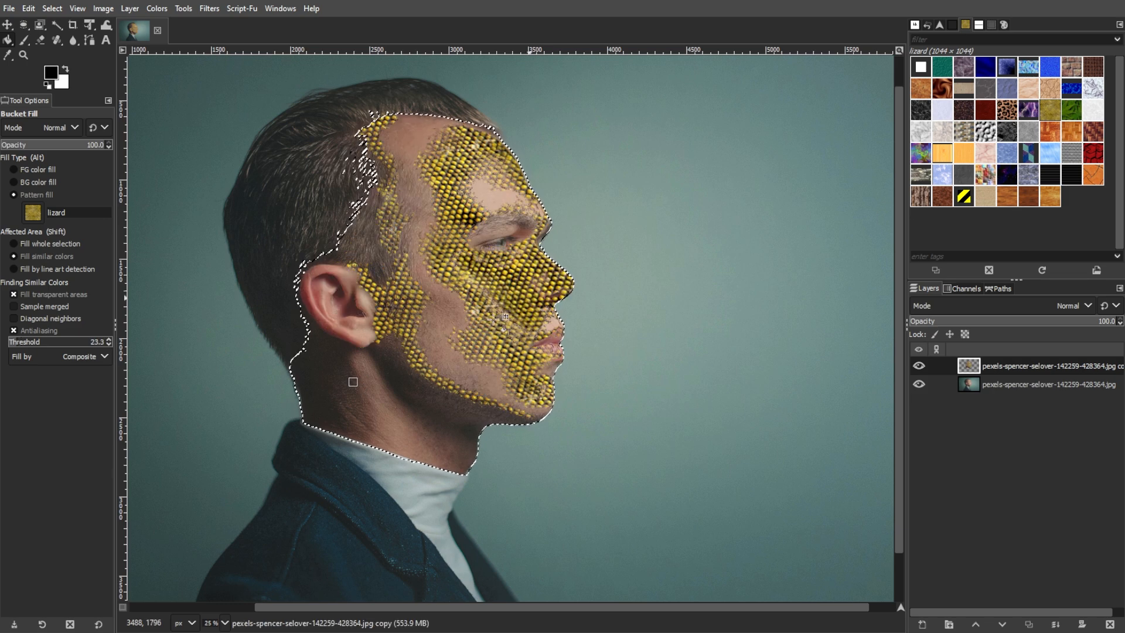
pyautogui.click(552, 297)
pyautogui.click(499, 188)
pyautogui.click(431, 258)
# - Raise the fill threshold to 35.0 and fill the neck and ear with the lizard pattern
pyautogui.click(377, 389)
pyautogui.hotkey('ctrl', 'z')
pyautogui.click(375, 393)
pyautogui.moveTo(18, 345); pyautogui.dragTo(22, 344)
pyautogui.click(372, 419)
pyautogui.click(345, 308)
pyautogui.click(347, 304)
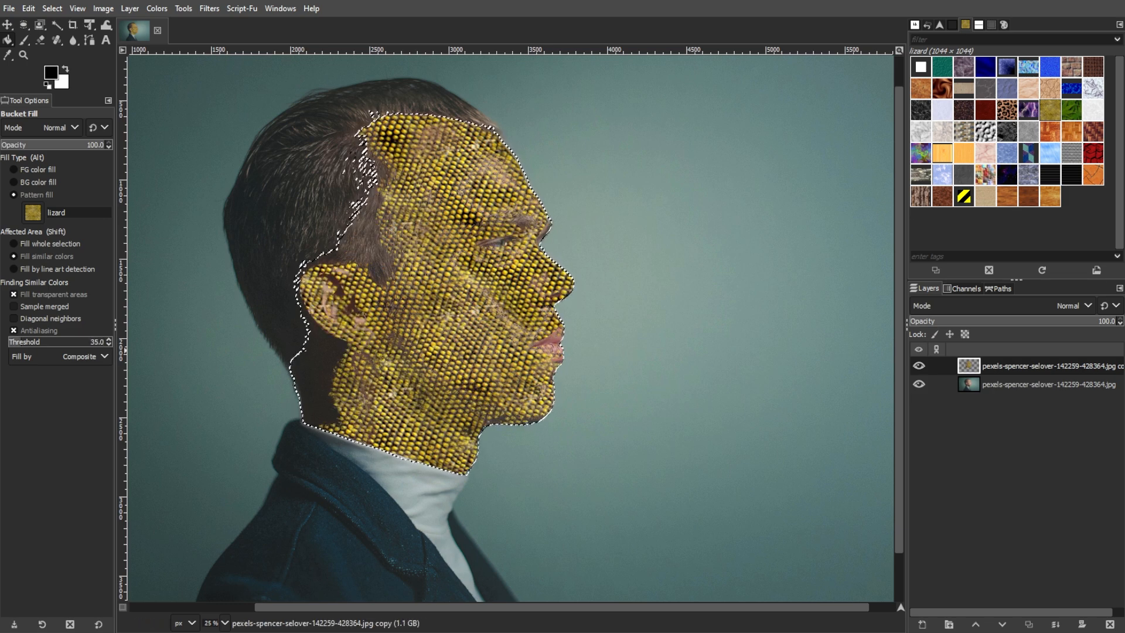
# - Try the Hard light and Multiply blend modes on the lizard-skin layer
pyautogui.click(1026, 303)
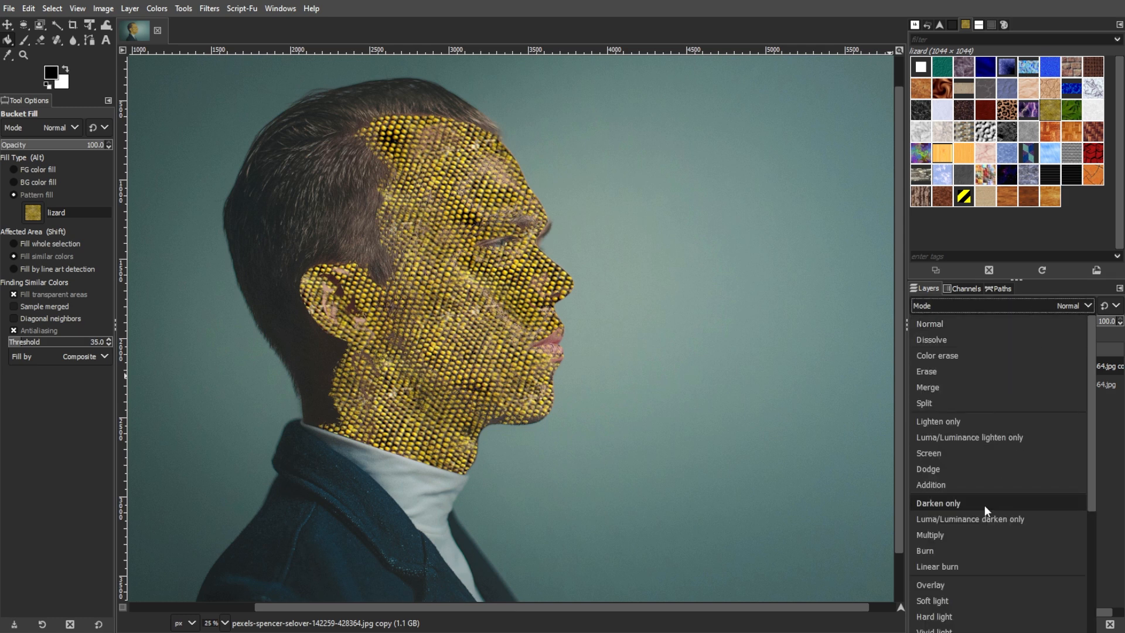
pyautogui.click(959, 613)
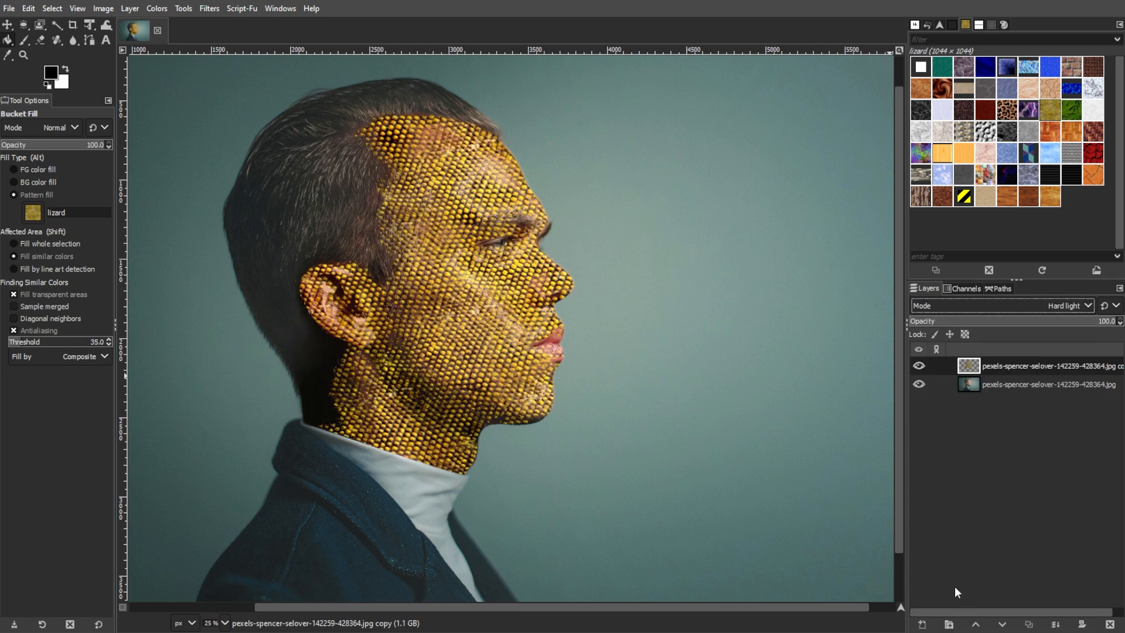
pyautogui.click(1004, 301)
pyautogui.click(944, 530)
pyautogui.click(1060, 308)
pyautogui.click(1060, 308)
pyautogui.click(1096, 322)
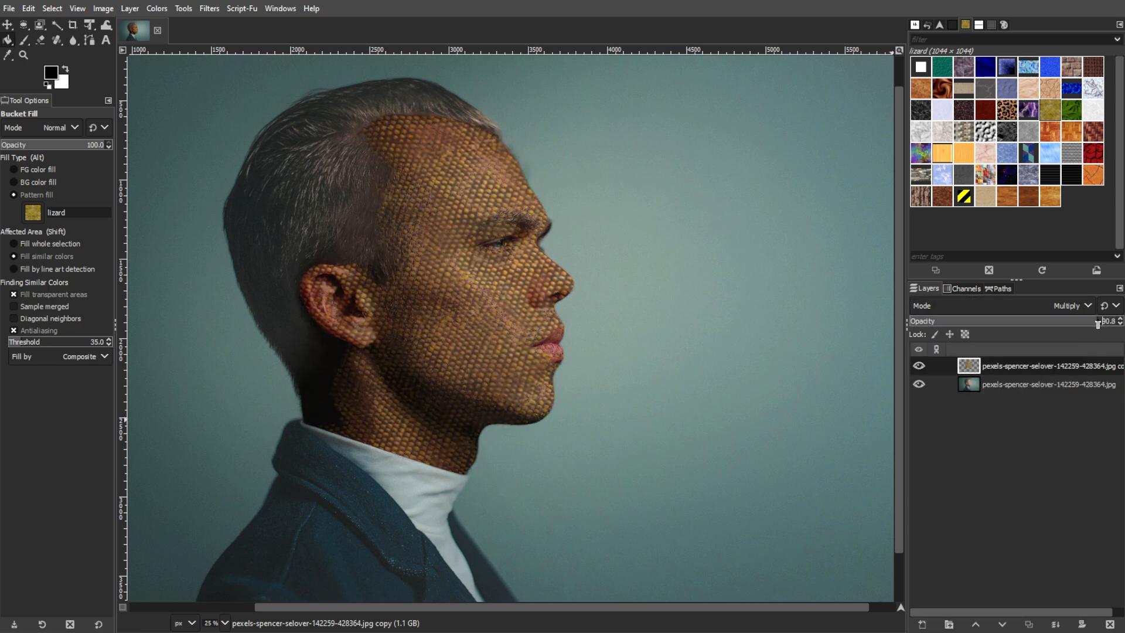
pyautogui.click(1067, 303)
pyautogui.click(977, 615)
# - Set the lizard-skin layer's opacity to 76.1 and its blend mode to Burn
pyautogui.click(1067, 320)
pyautogui.click(1062, 306)
pyautogui.click(969, 417)
pyautogui.press('Down')
pyautogui.press('Down')
pyautogui.press('Down')
pyautogui.press('Down')
pyautogui.press('Down')
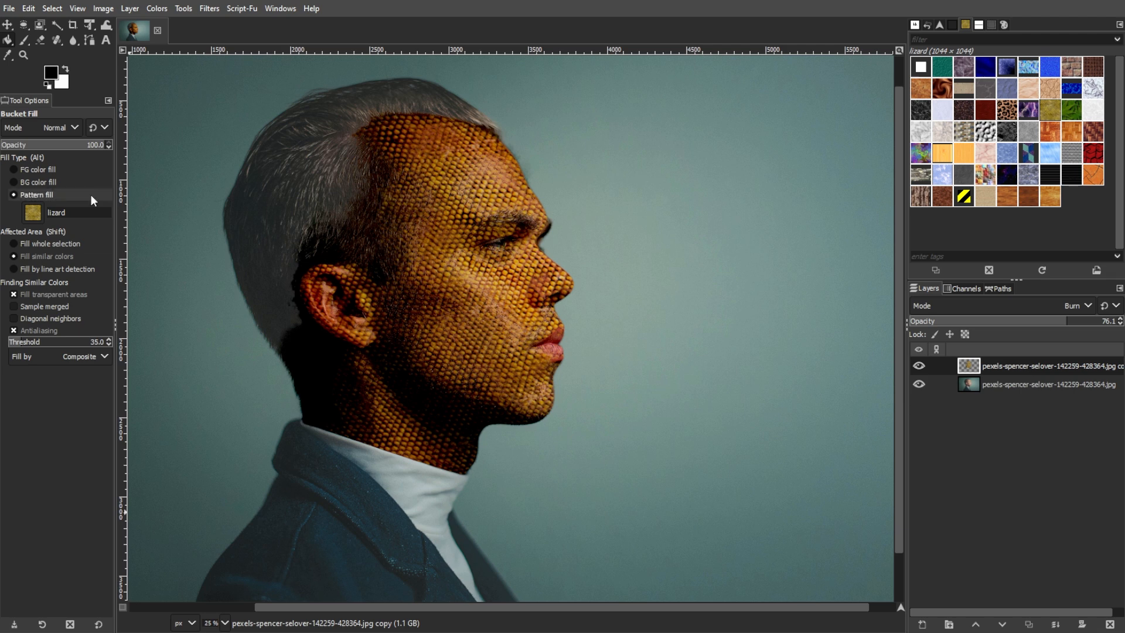
# - Colorize the lizard-skin layer to a green tone by lowering the hue
pyautogui.click(157, 9)
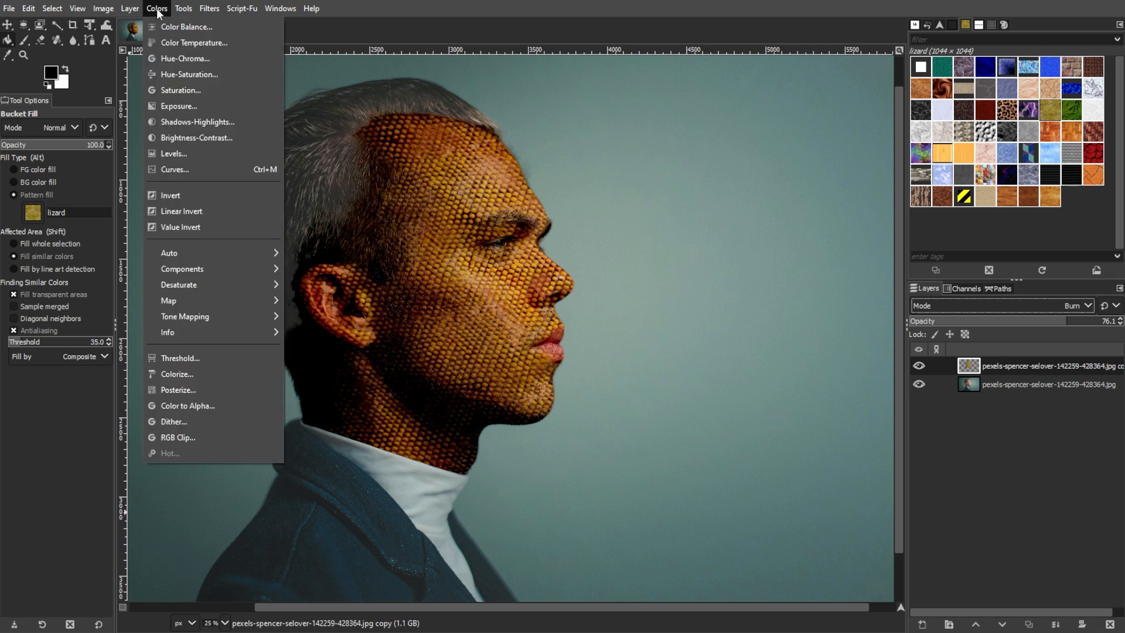
pyautogui.click(177, 374)
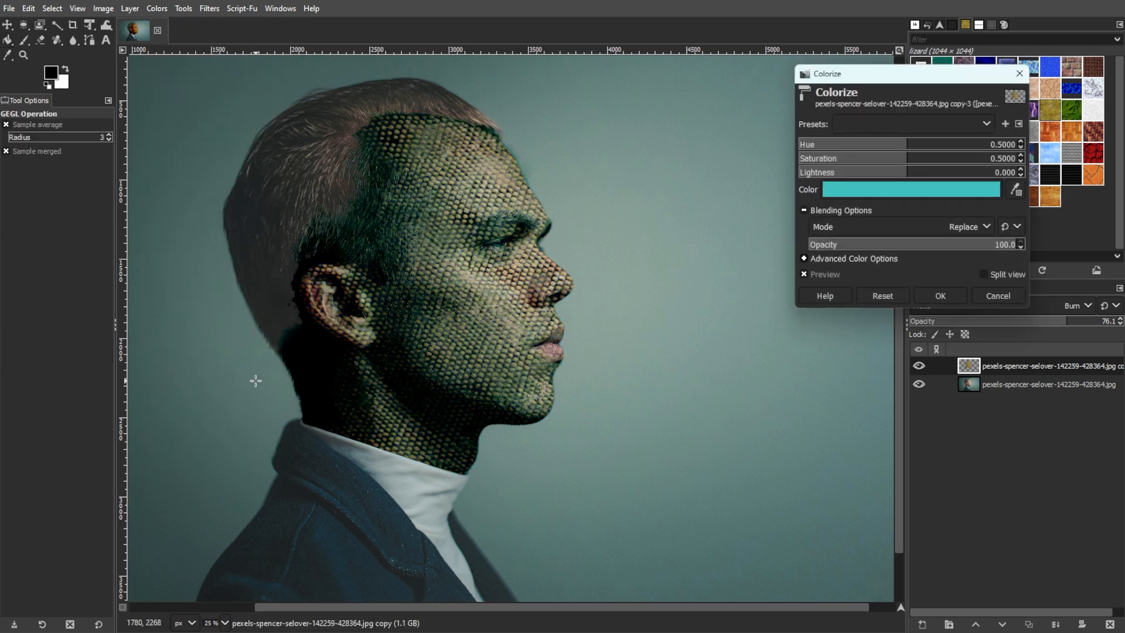
pyautogui.moveTo(891, 146); pyautogui.dragTo(868, 146)
pyautogui.click(933, 296)
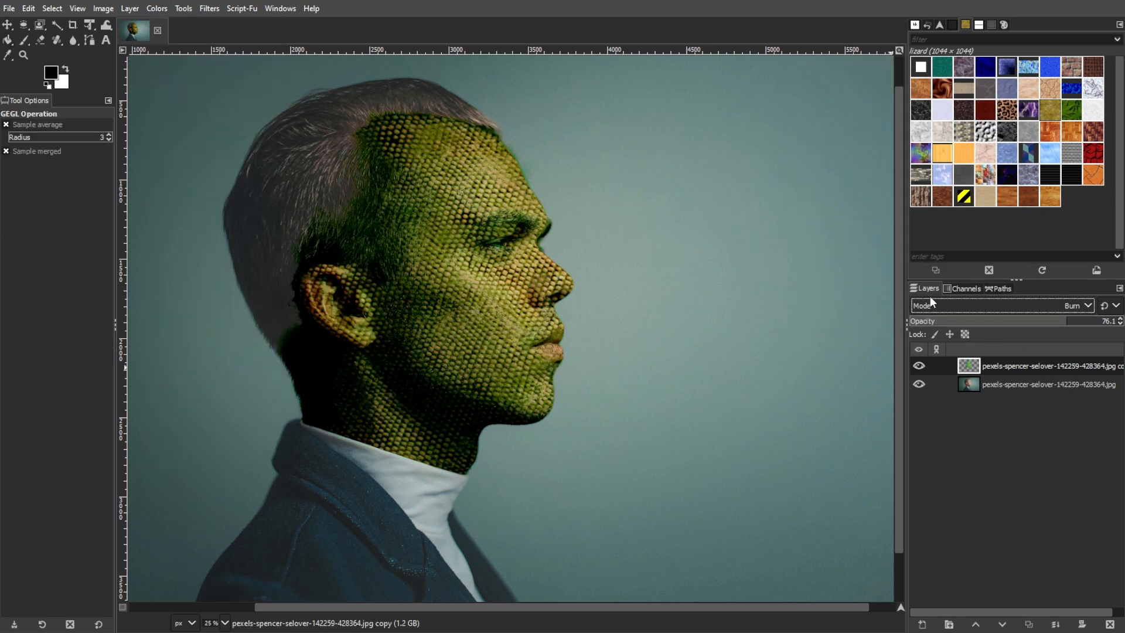
# - Apply the Displace filter to the lizard-skin layer, with the portrait layer as both auxiliary inputs and an increased horizontal displacement
pyautogui.click(209, 9)
pyautogui.moveTo(263, 257)
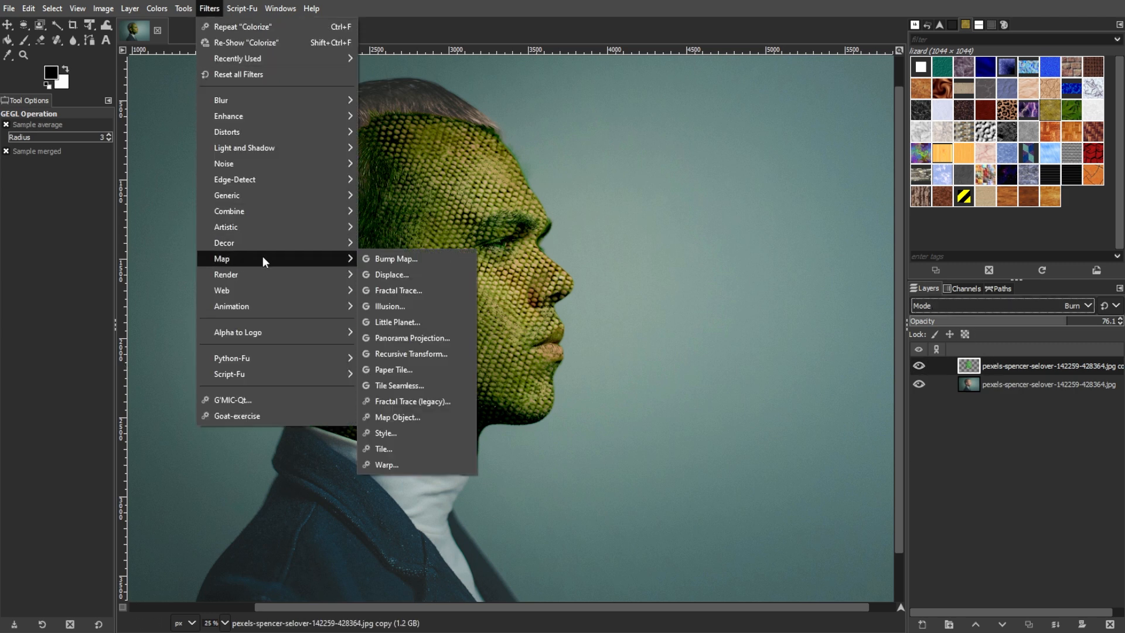
pyautogui.click(404, 275)
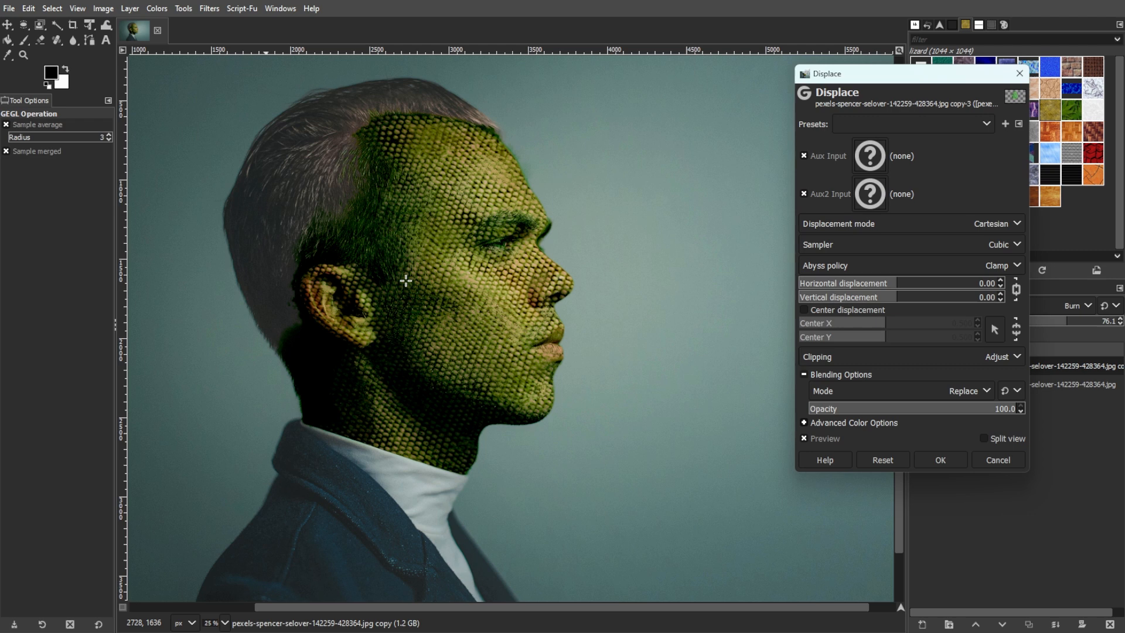
pyautogui.click(876, 163)
pyautogui.click(804, 246)
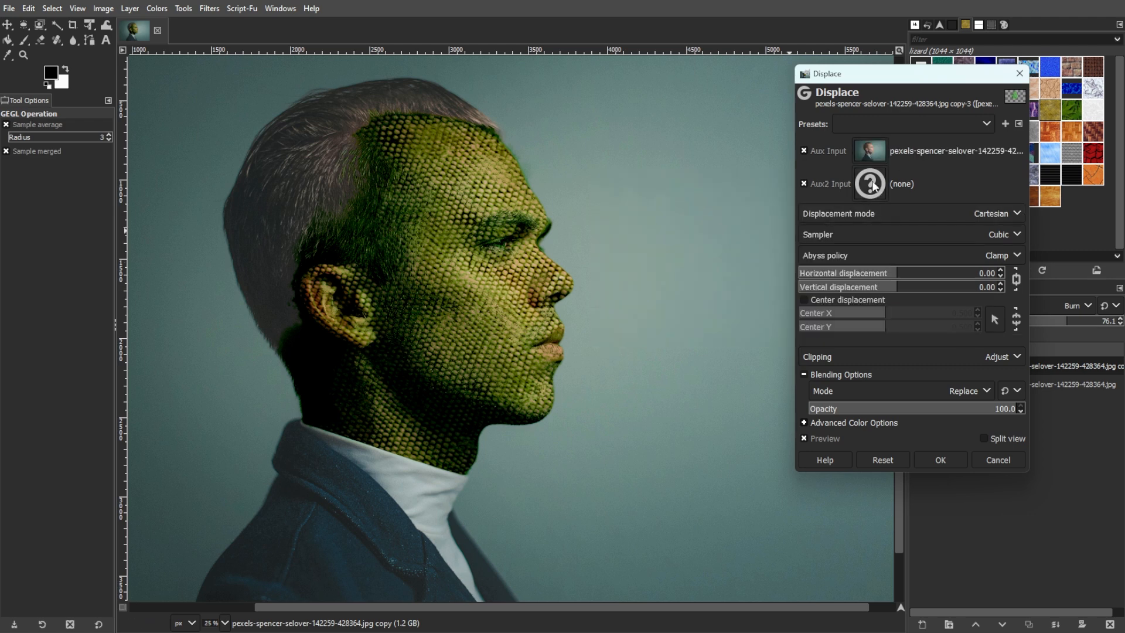
pyautogui.click(871, 184)
pyautogui.click(800, 280)
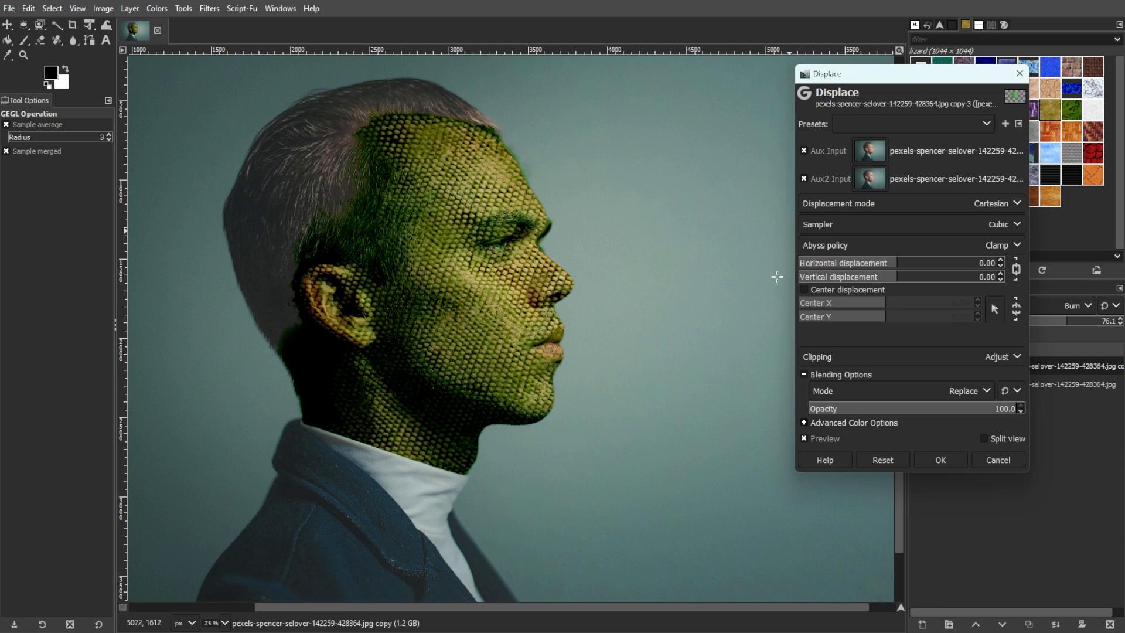
pyautogui.moveTo(919, 266); pyautogui.dragTo(949, 267)
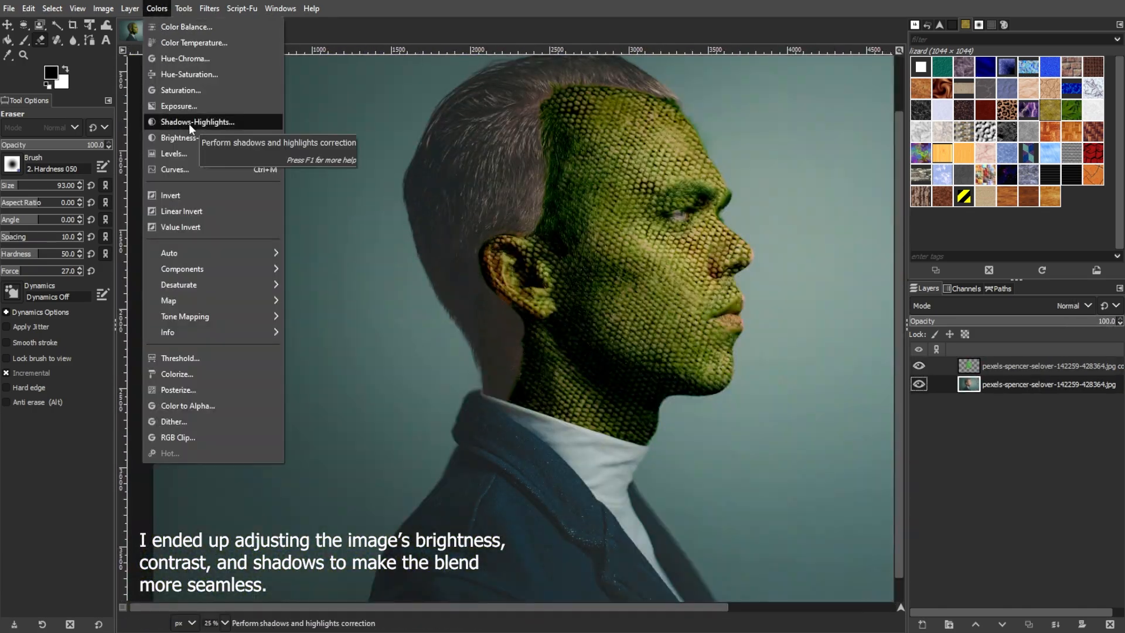
# - Adjust the brightness and contrast of the original portrait layer to blend it with the scales
pyautogui.click(175, 136)
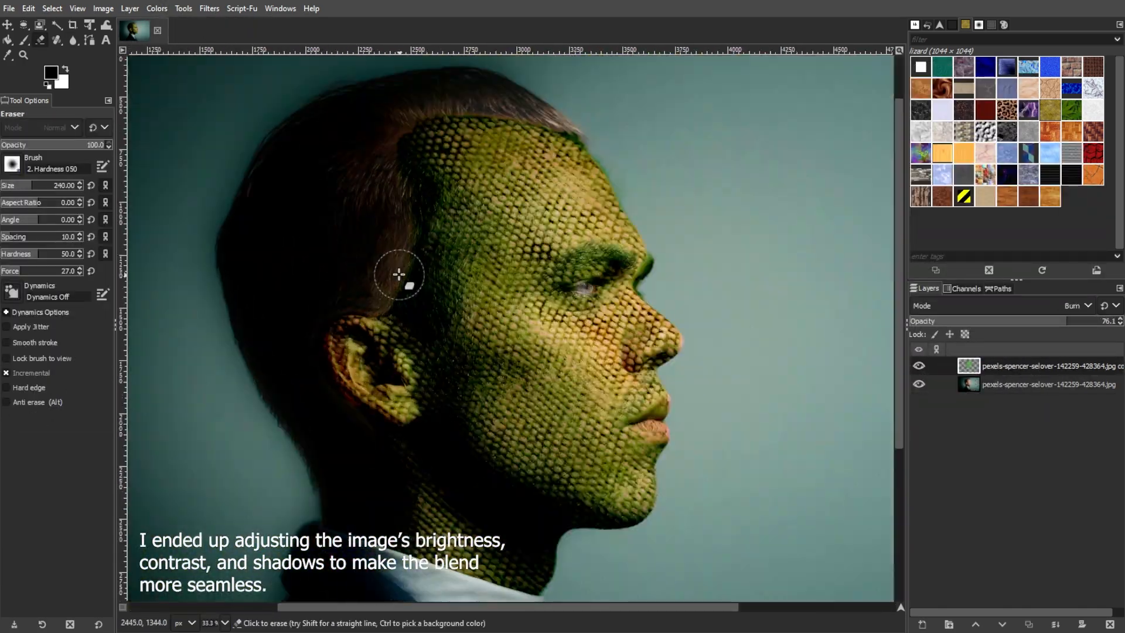